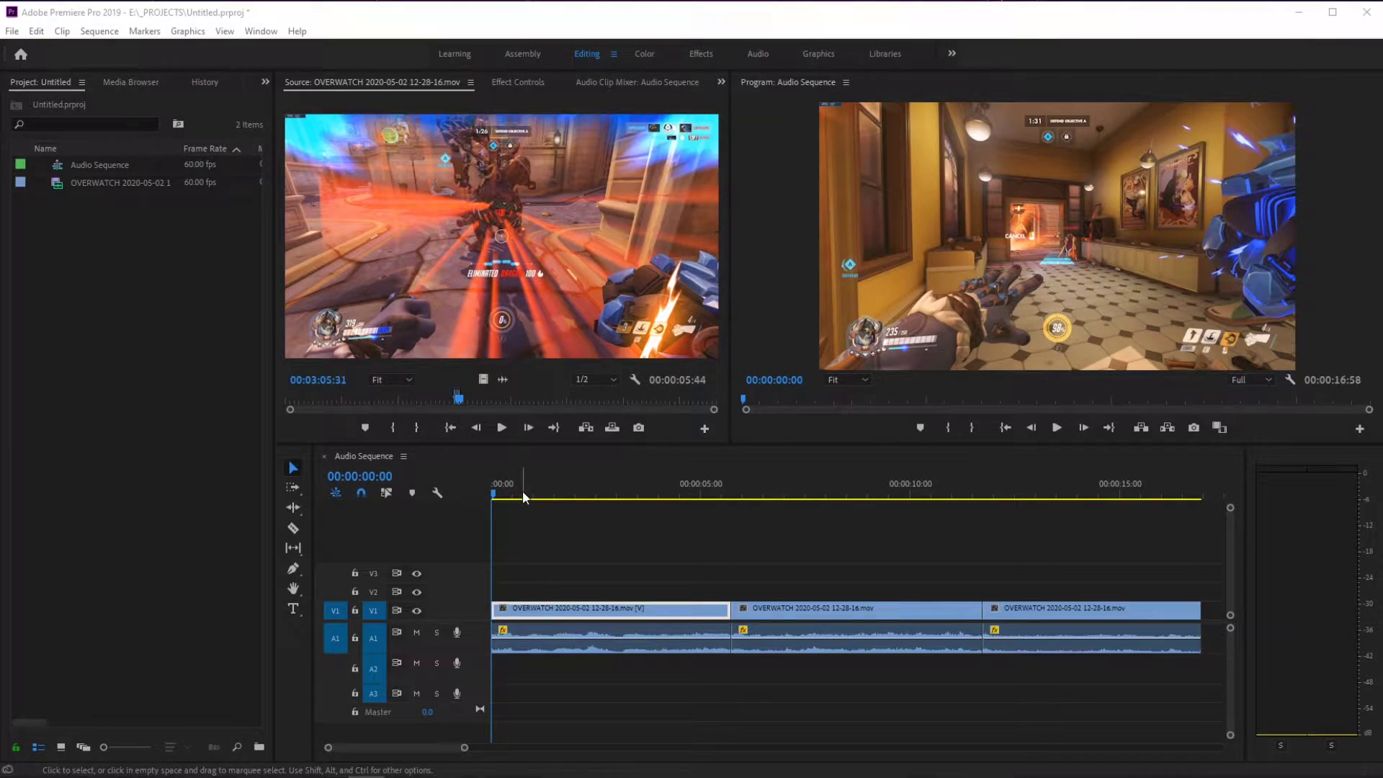
Step: Play the sequence, then zoom in and heighten Audio 1 to show left and right waveforms
click(465, 494)
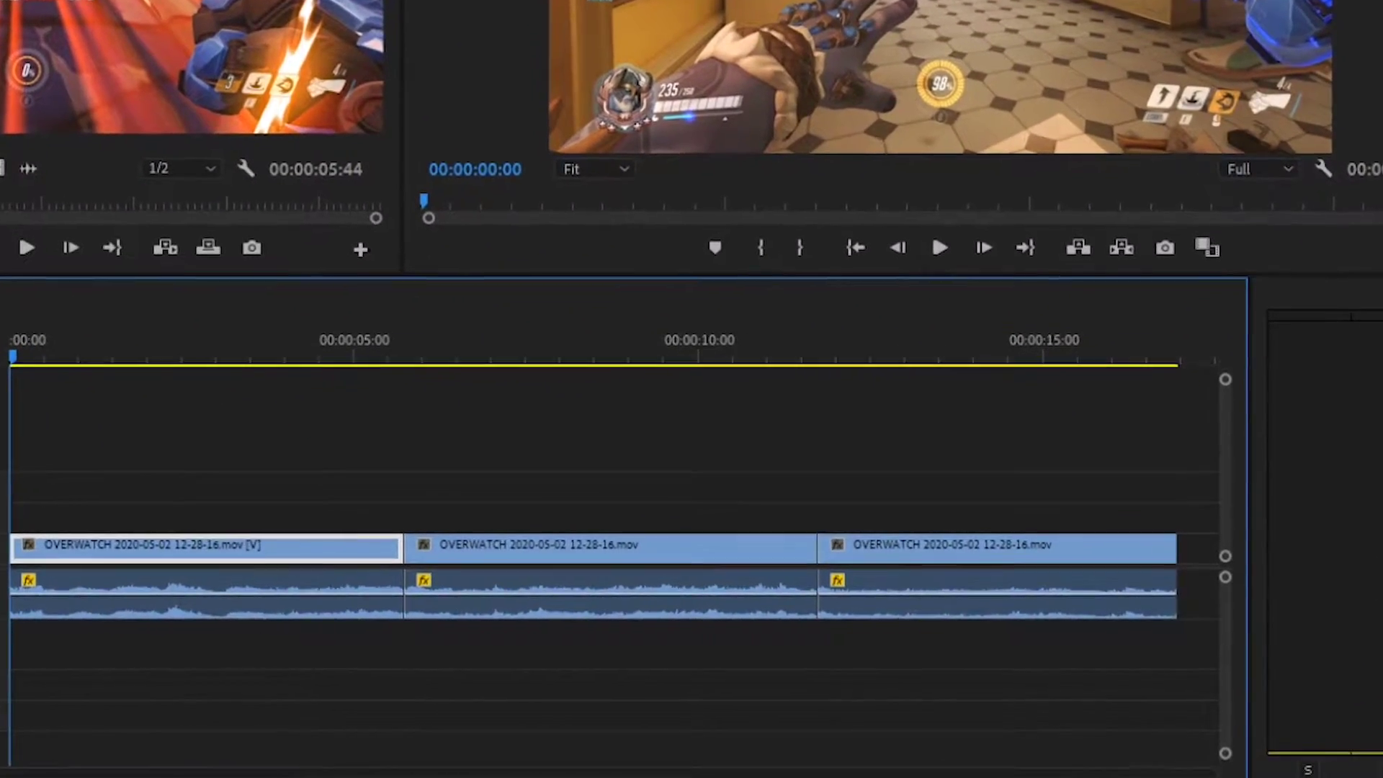
key(space)
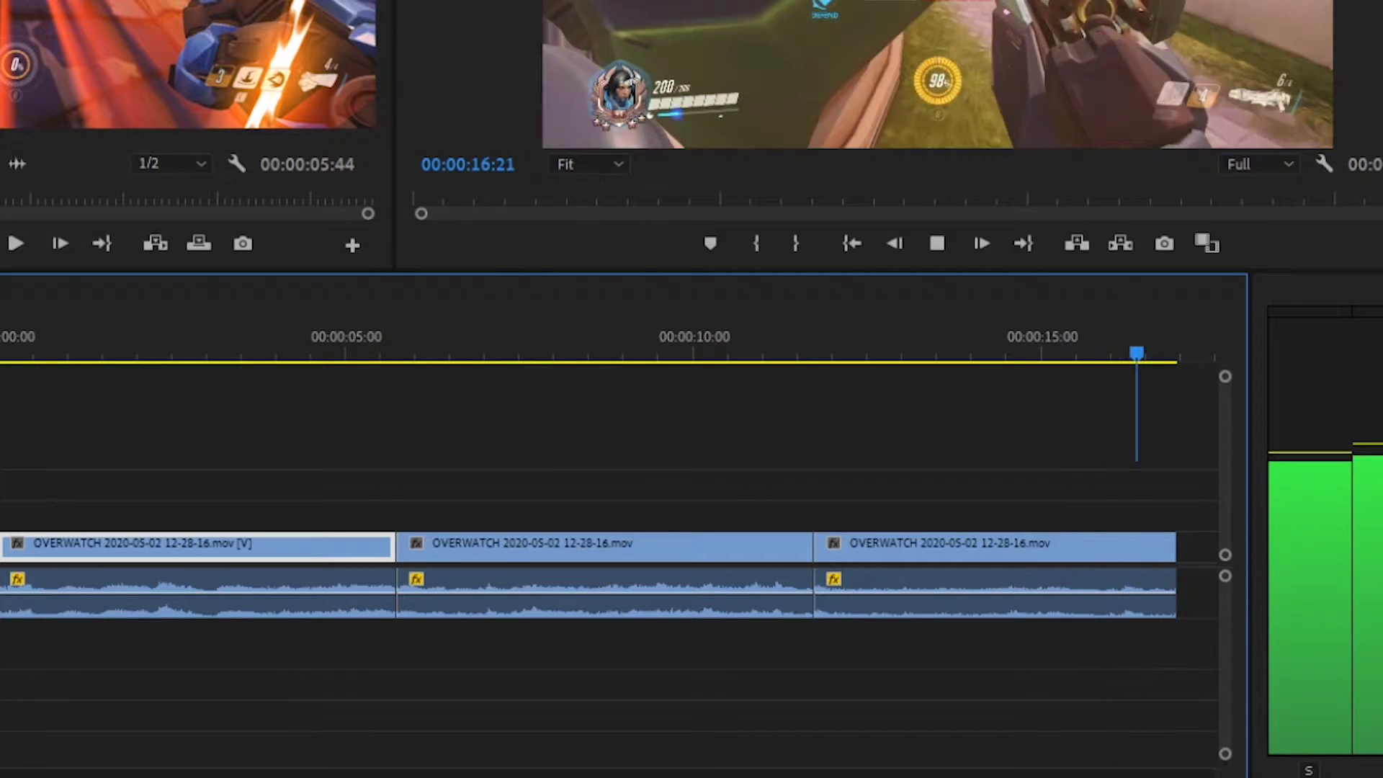
key(Home)
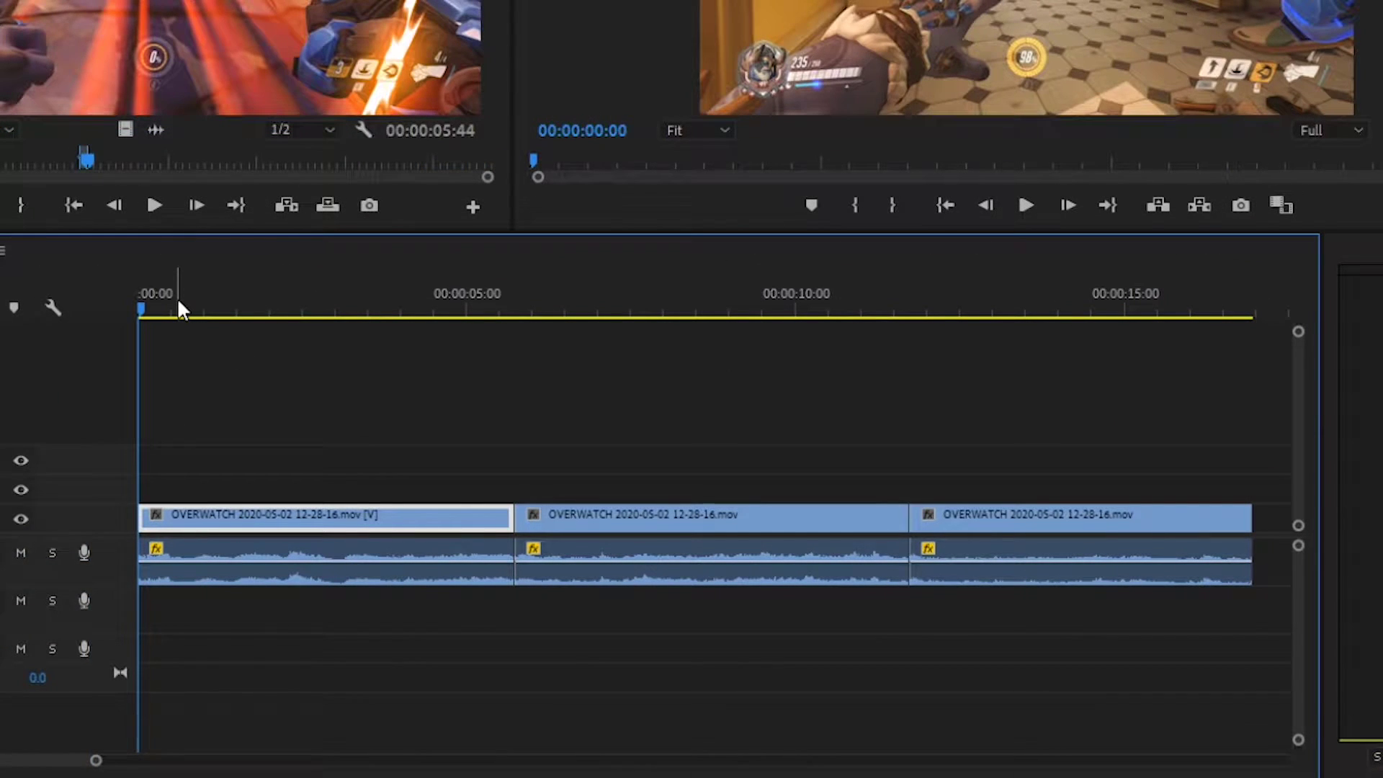
key(equal)
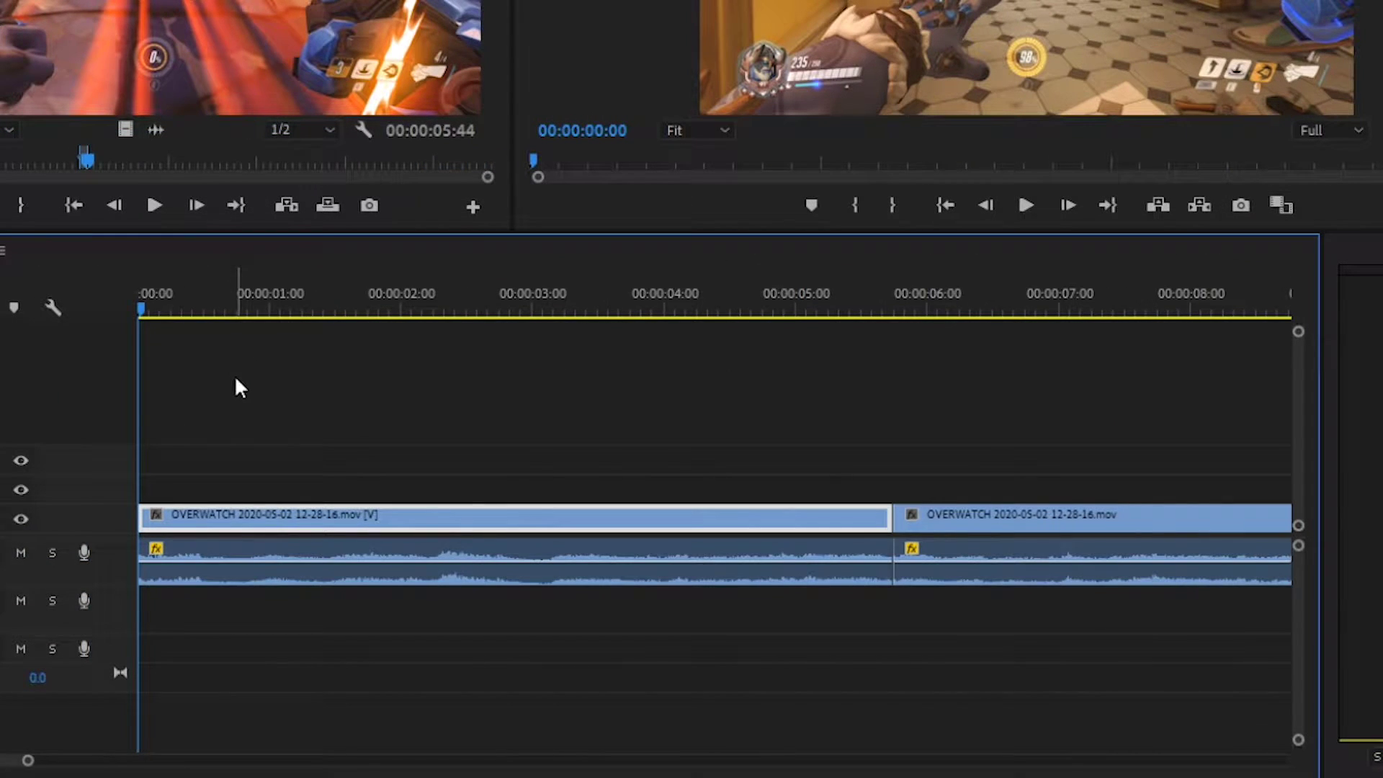
drag(118, 586, 118, 633)
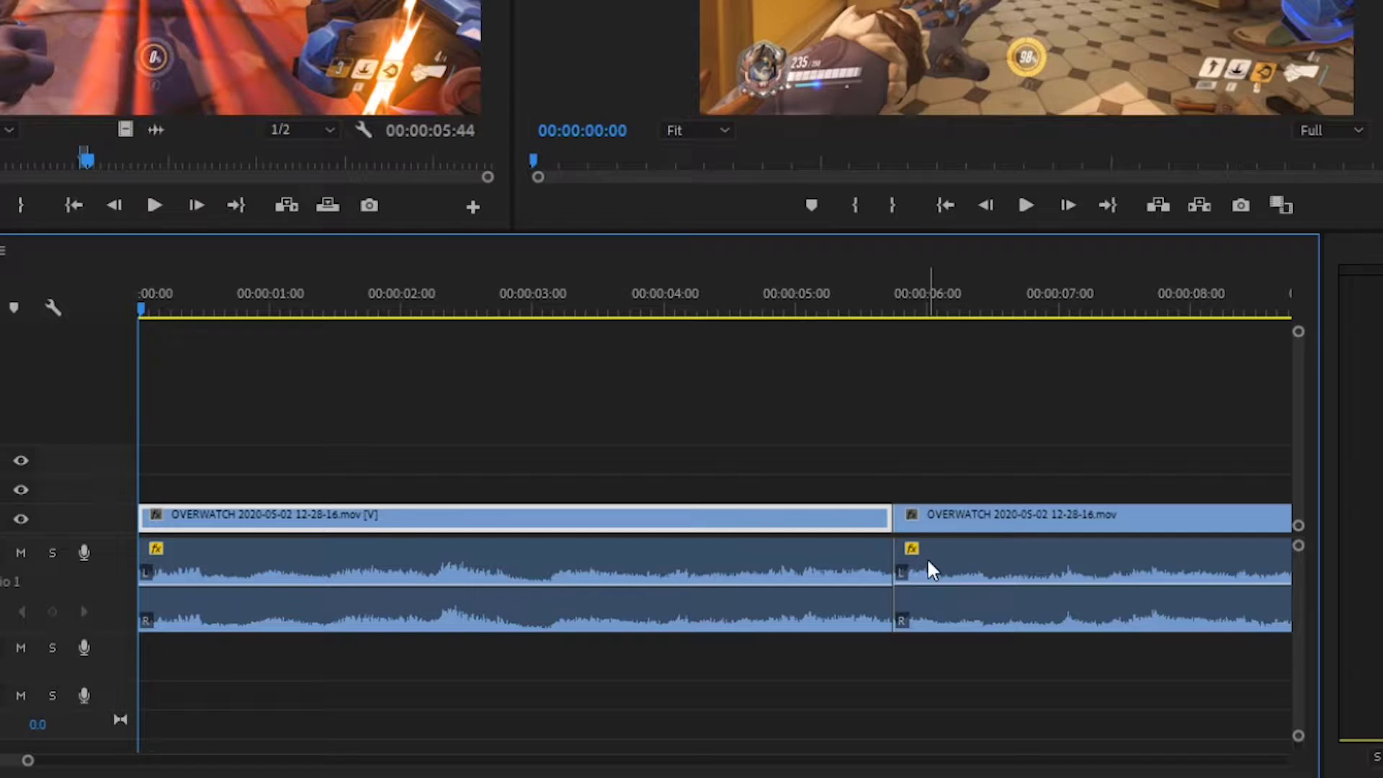
Step: Move the middle clip's audio down onto Audio 2 and make that track taller
key(minus)
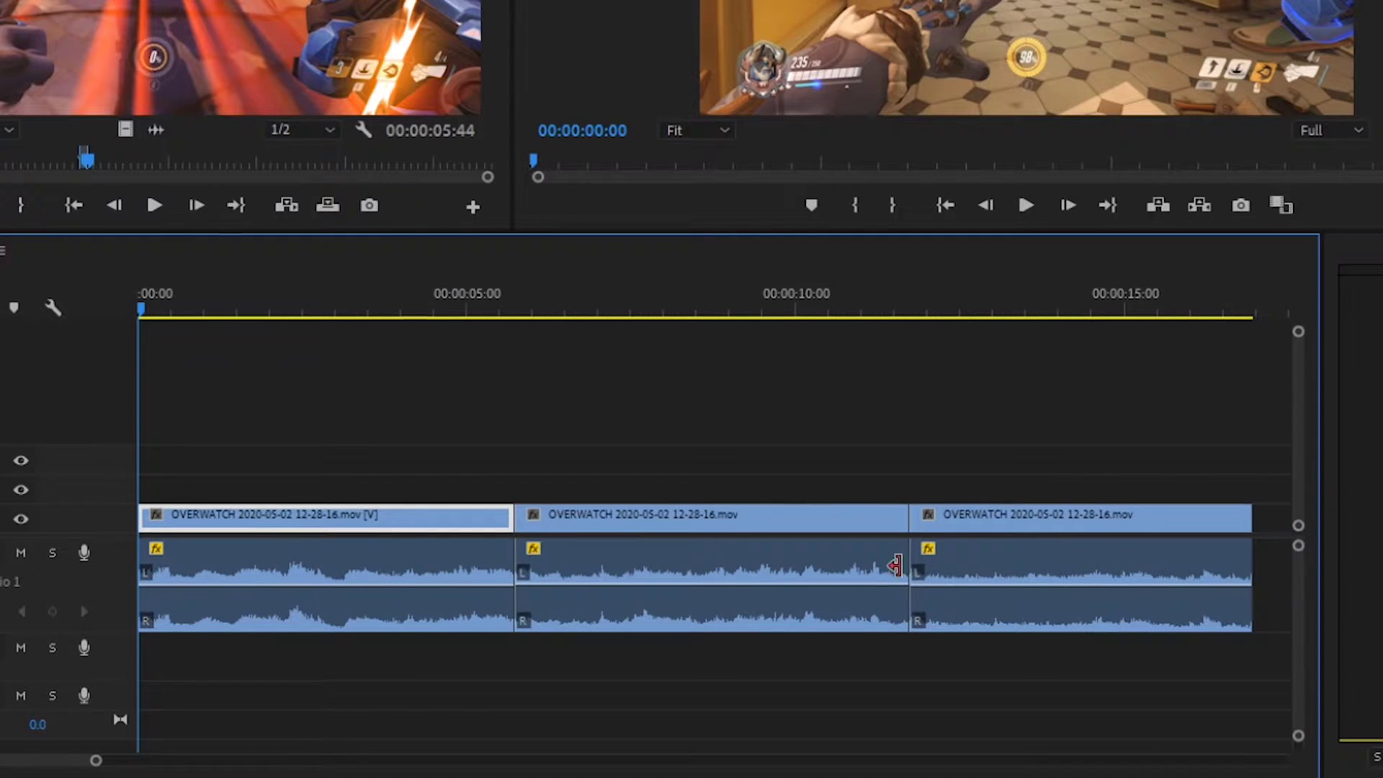
drag(676, 580, 657, 657)
drag(126, 680, 112, 705)
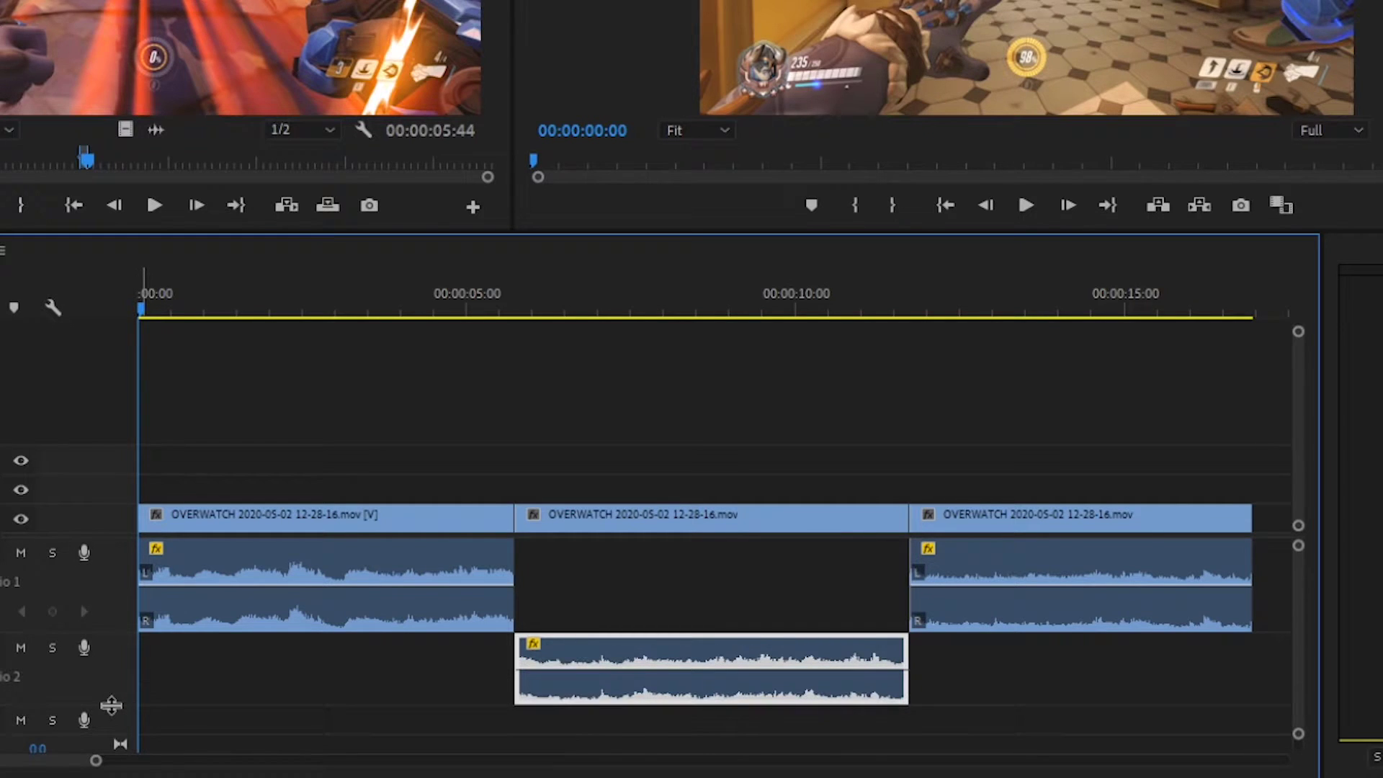
Step: Overlap the audio at the first edit by extending the first clip later and the middle clip earlier
click(502, 314)
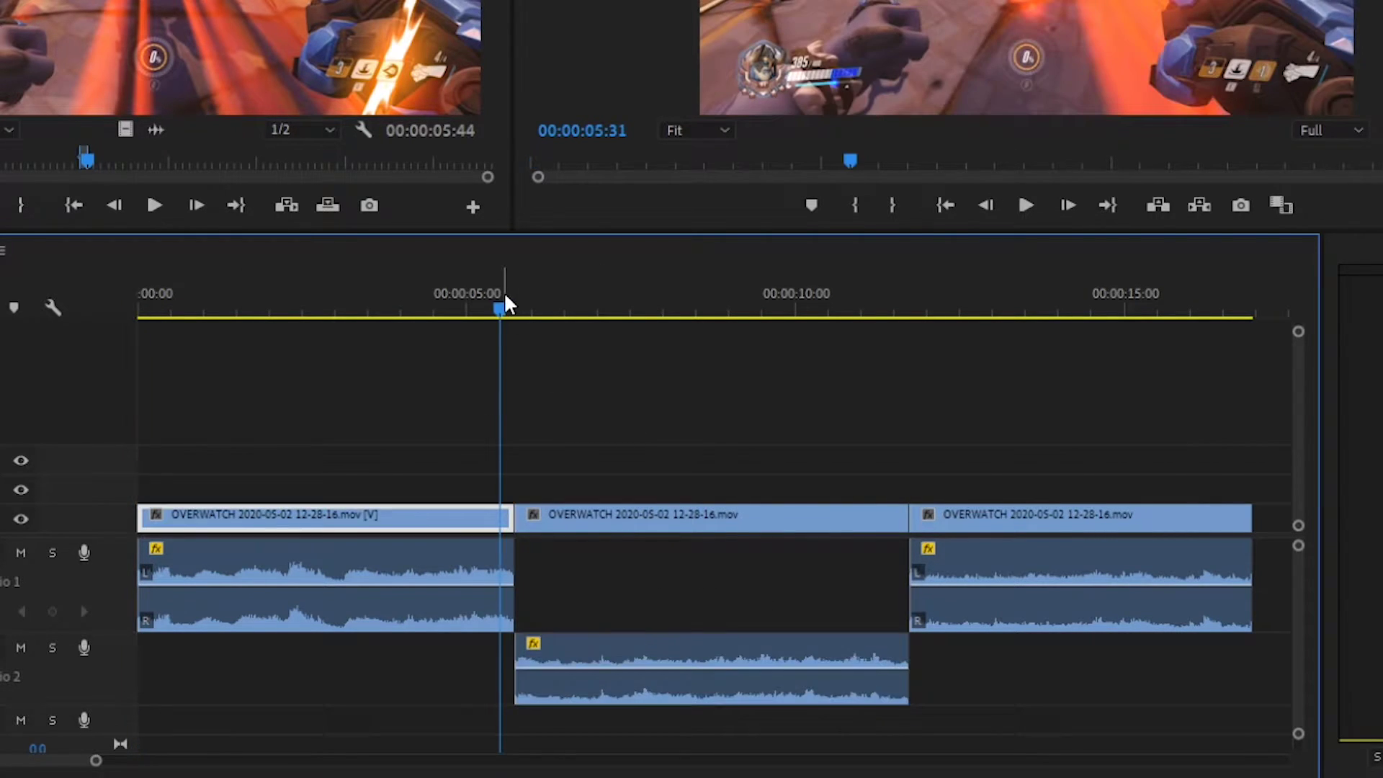
key(equal)
drag(753, 574, 807, 576)
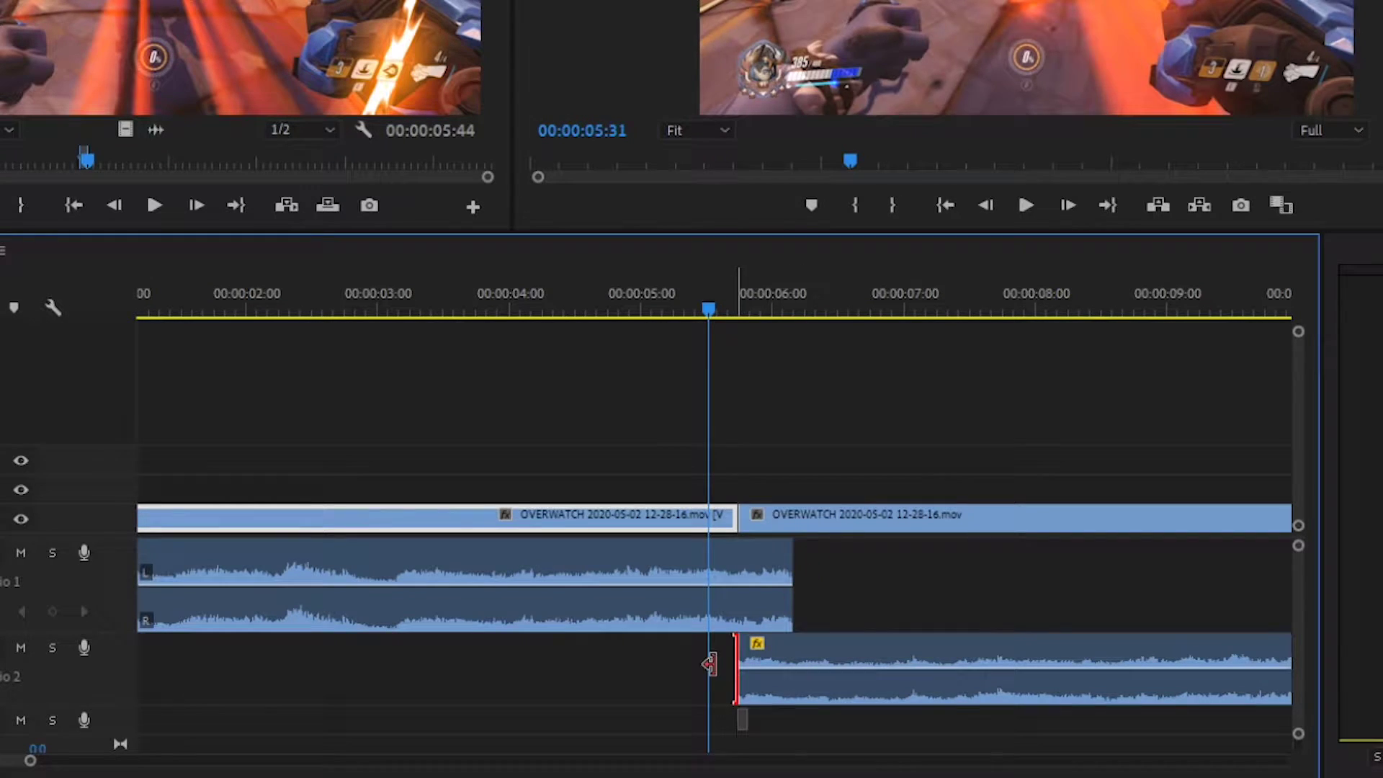
drag(709, 664, 666, 660)
key(minus)
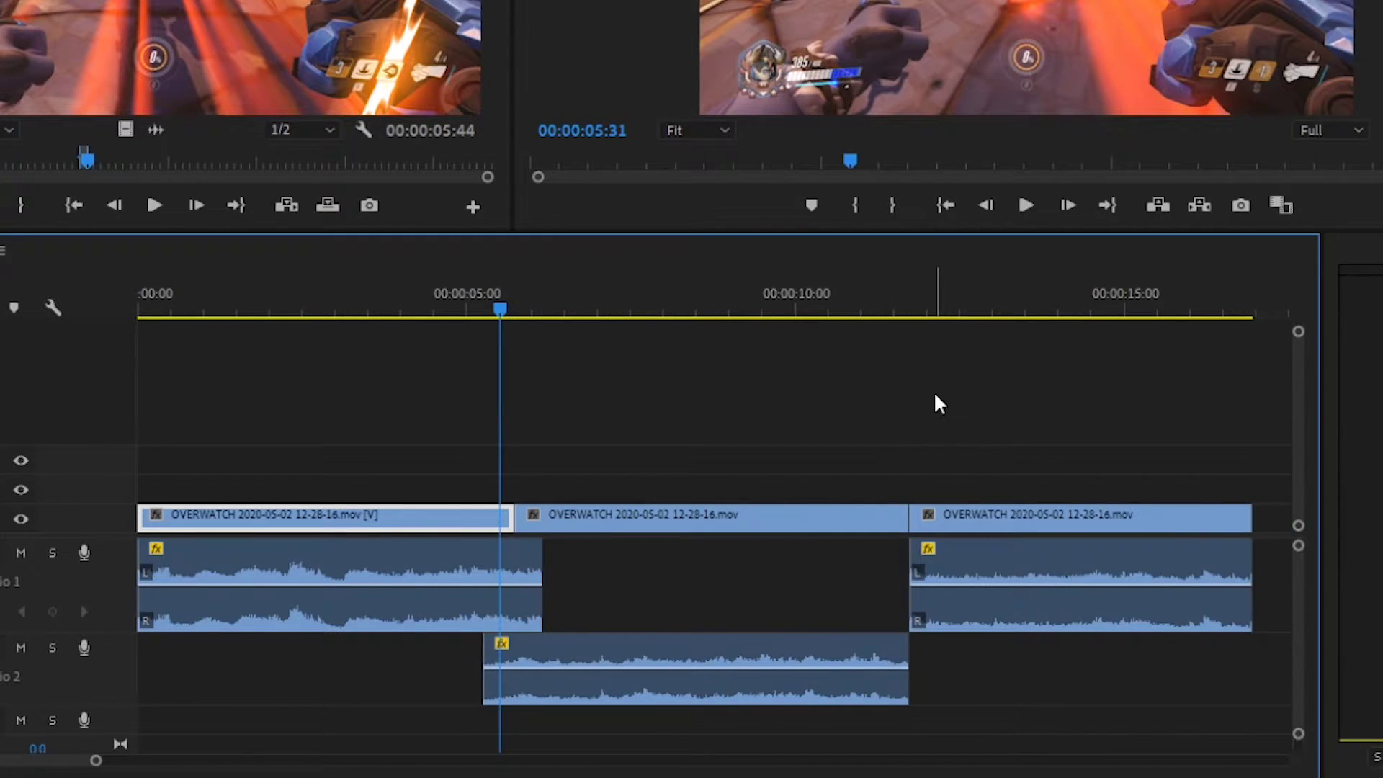
Step: Overlap the audio at the second edit by extending the last clip earlier and the middle clip later
click(929, 306)
key(equal)
drag(713, 570, 644, 570)
drag(744, 659, 778, 660)
key(minus)
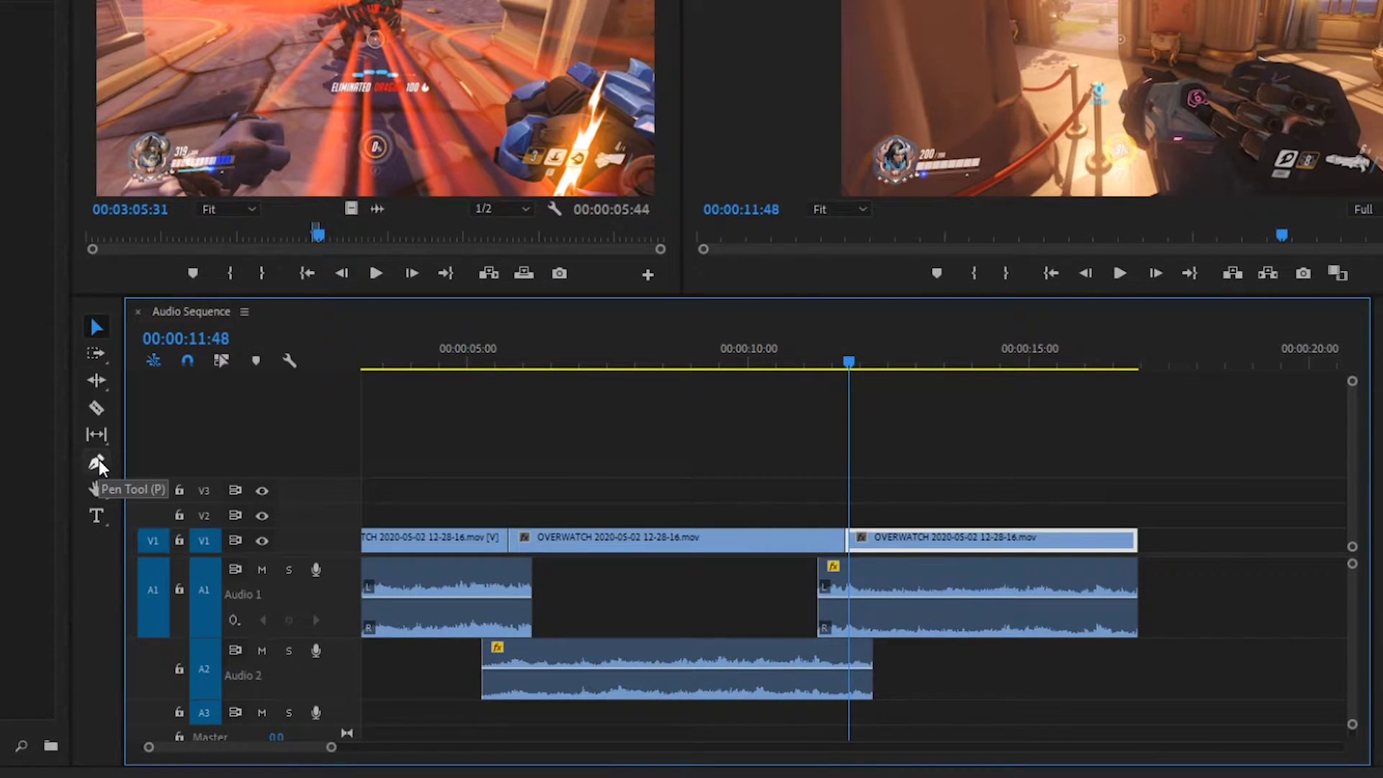
Step: Use Pen-tool keyframes to fade the first clip's audio to -oo dB and the middle clip's in
click(97, 463)
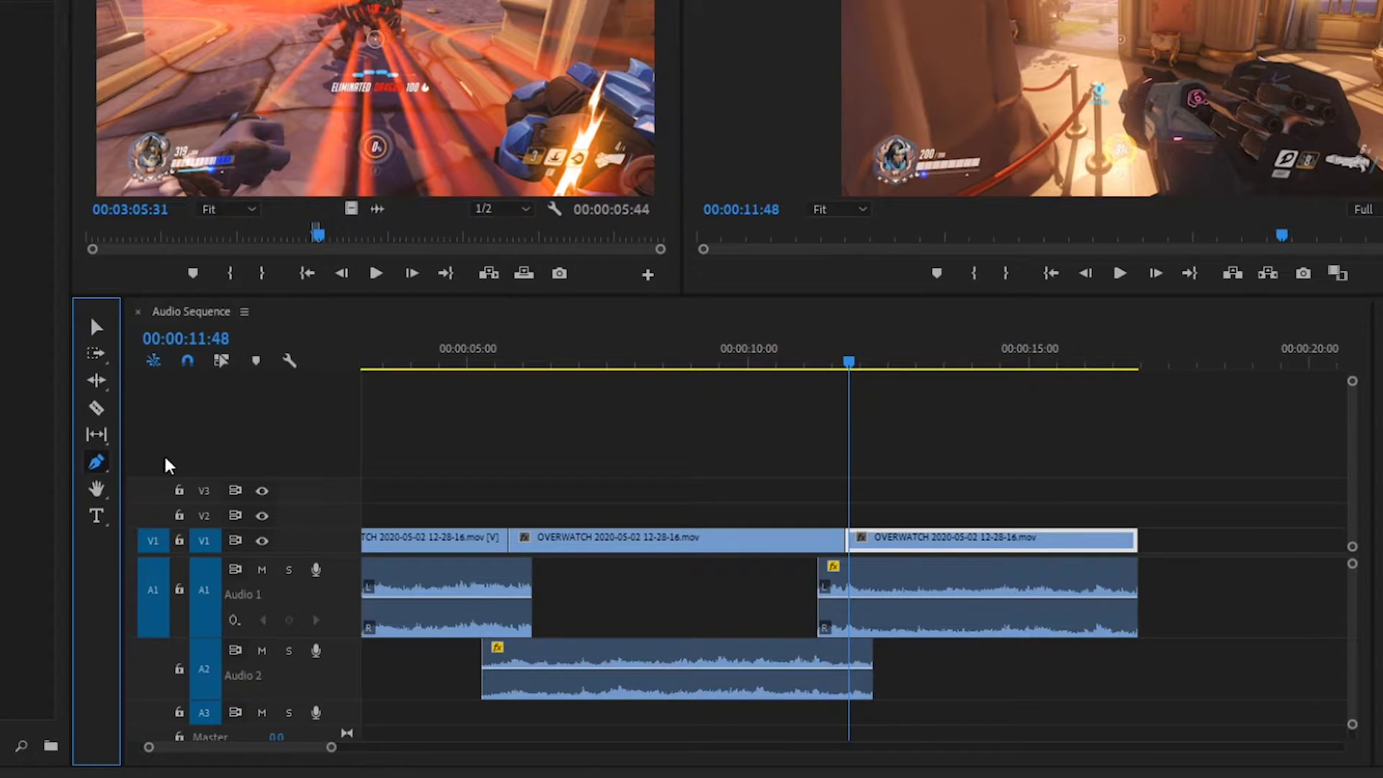
click(502, 364)
key(=)
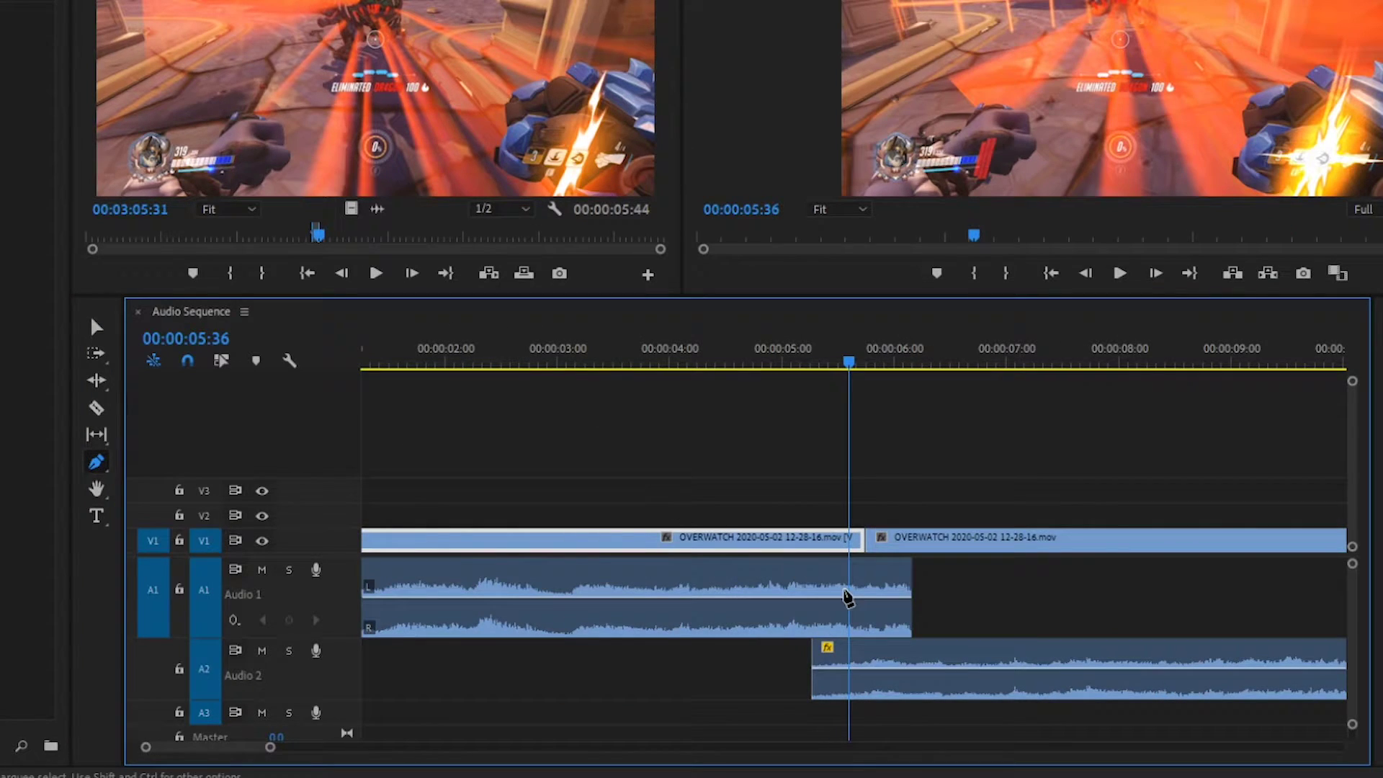
click(861, 605)
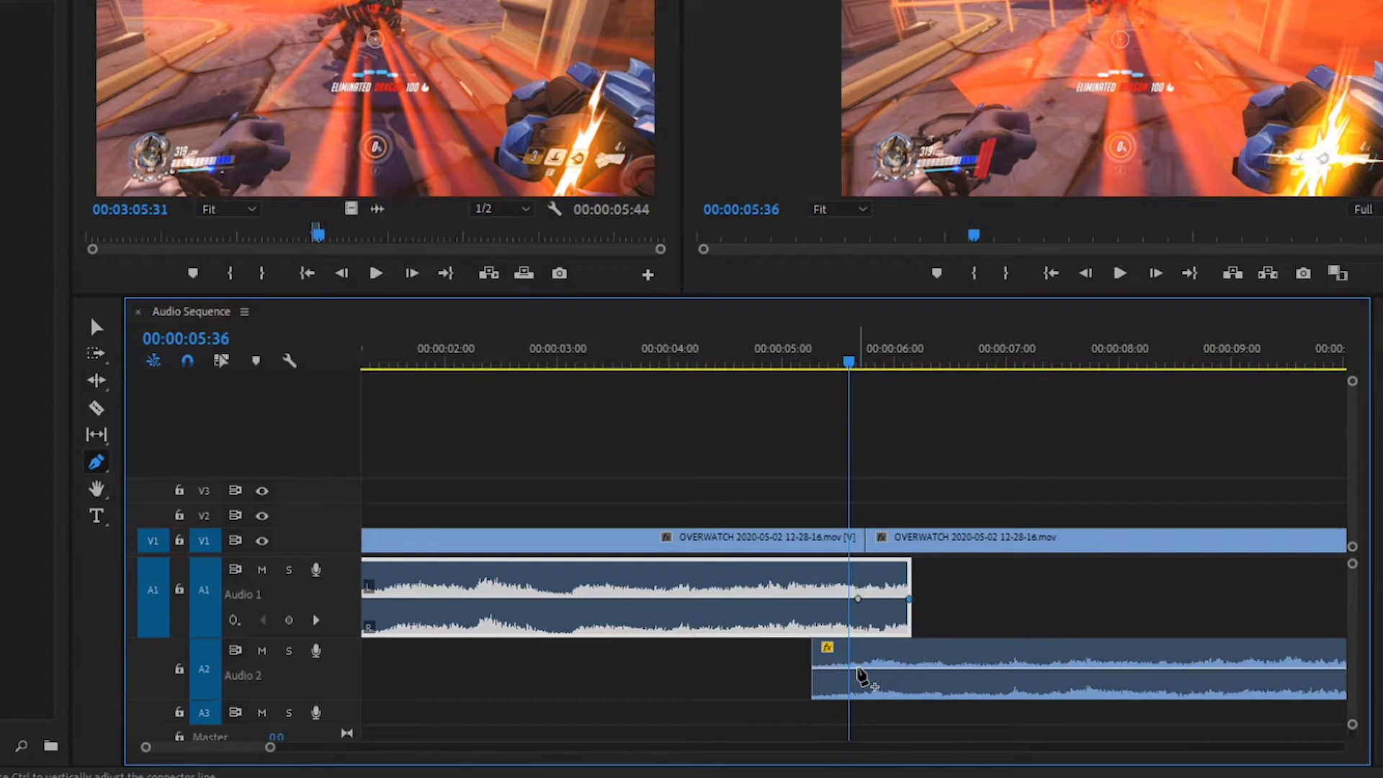
click(818, 671)
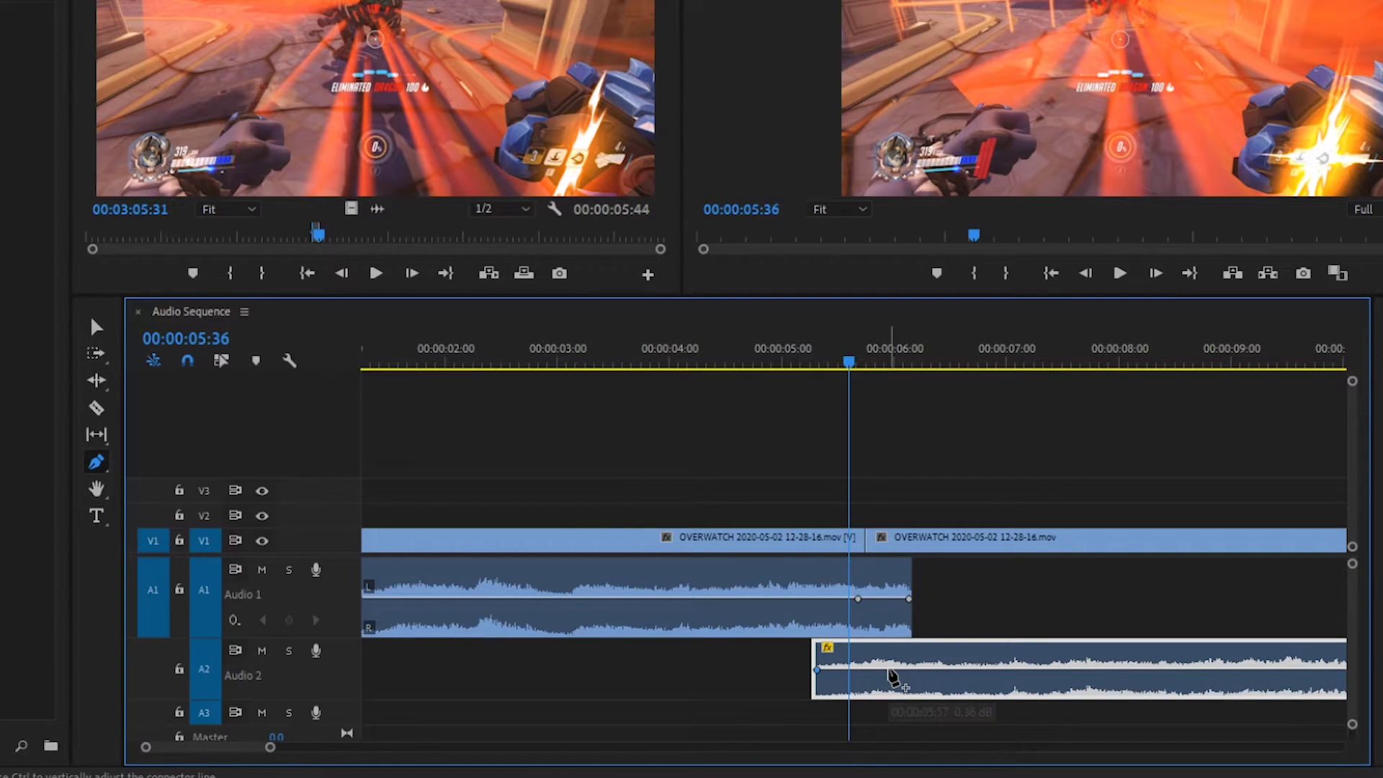
click(889, 670)
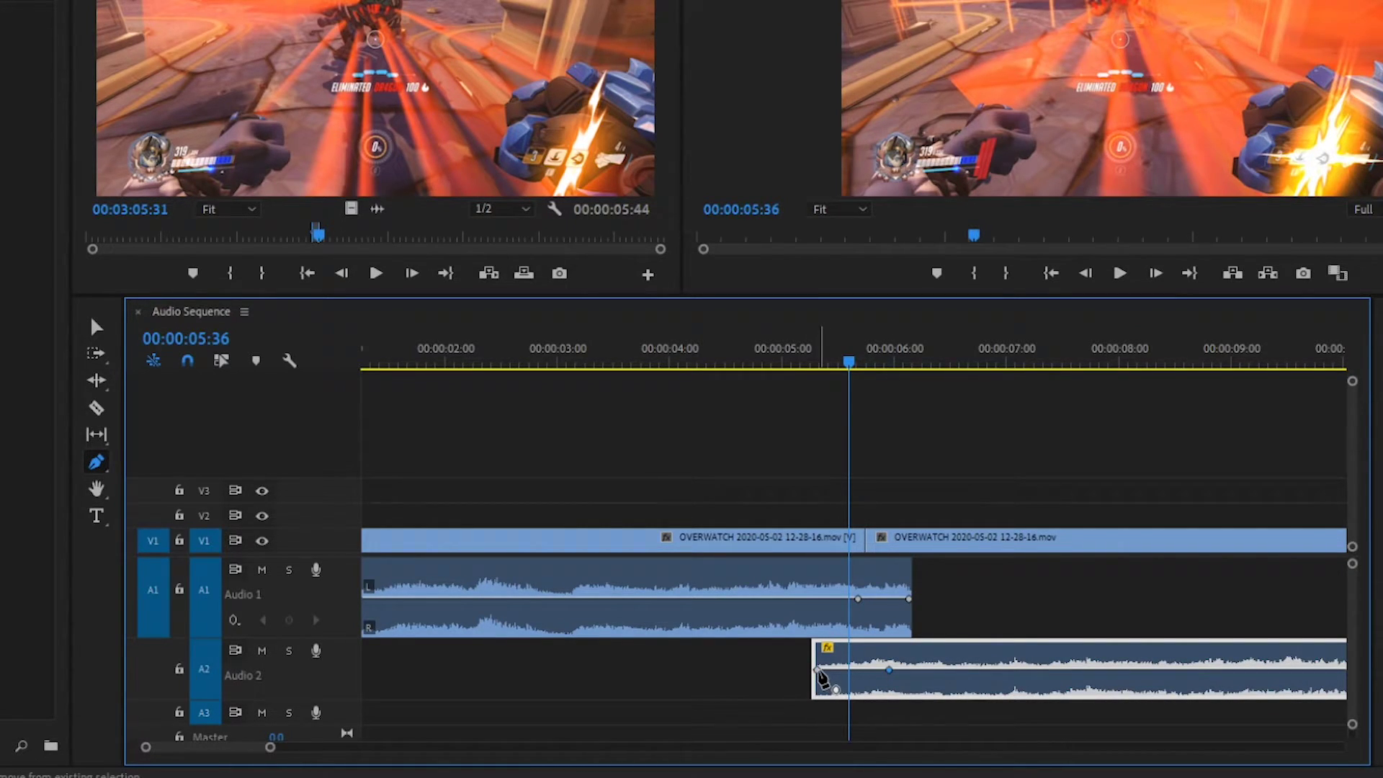
drag(817, 670, 817, 692)
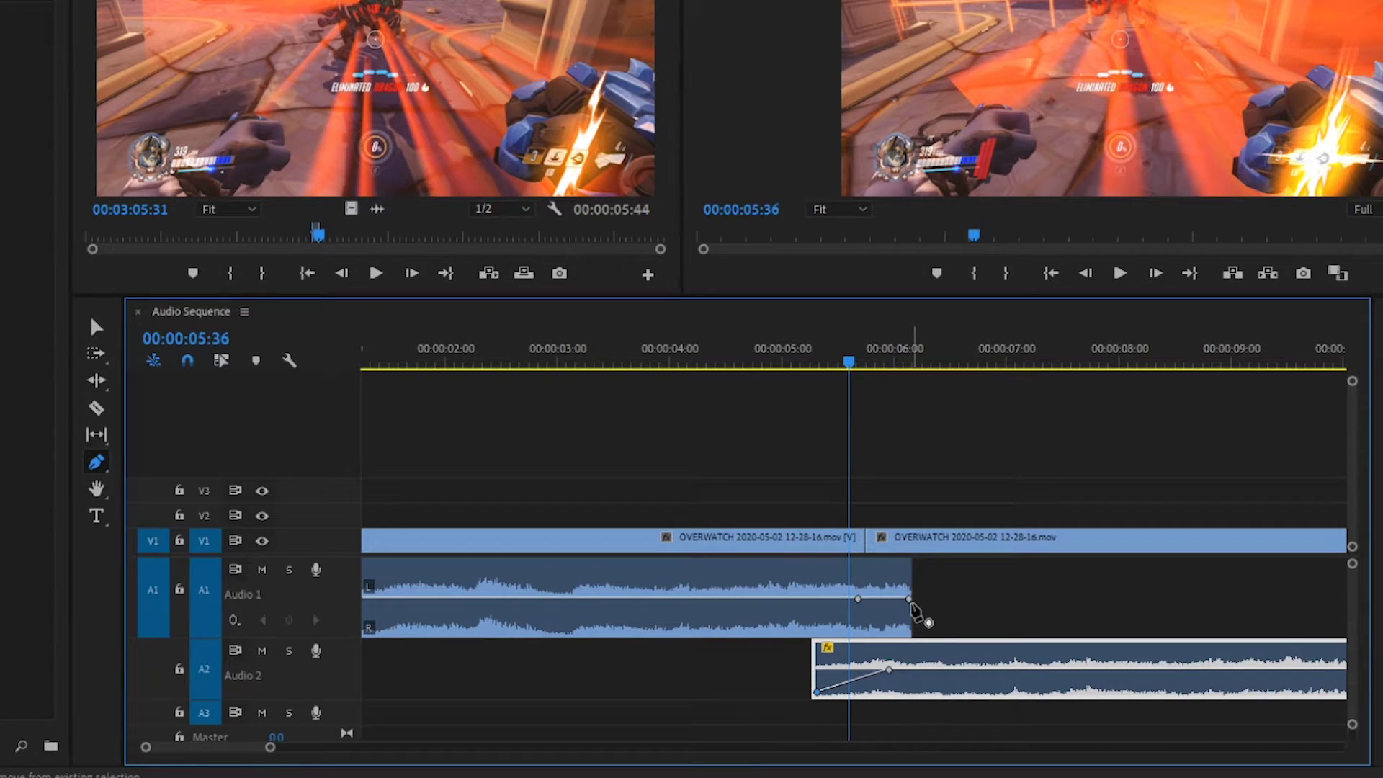
drag(909, 599, 905, 648)
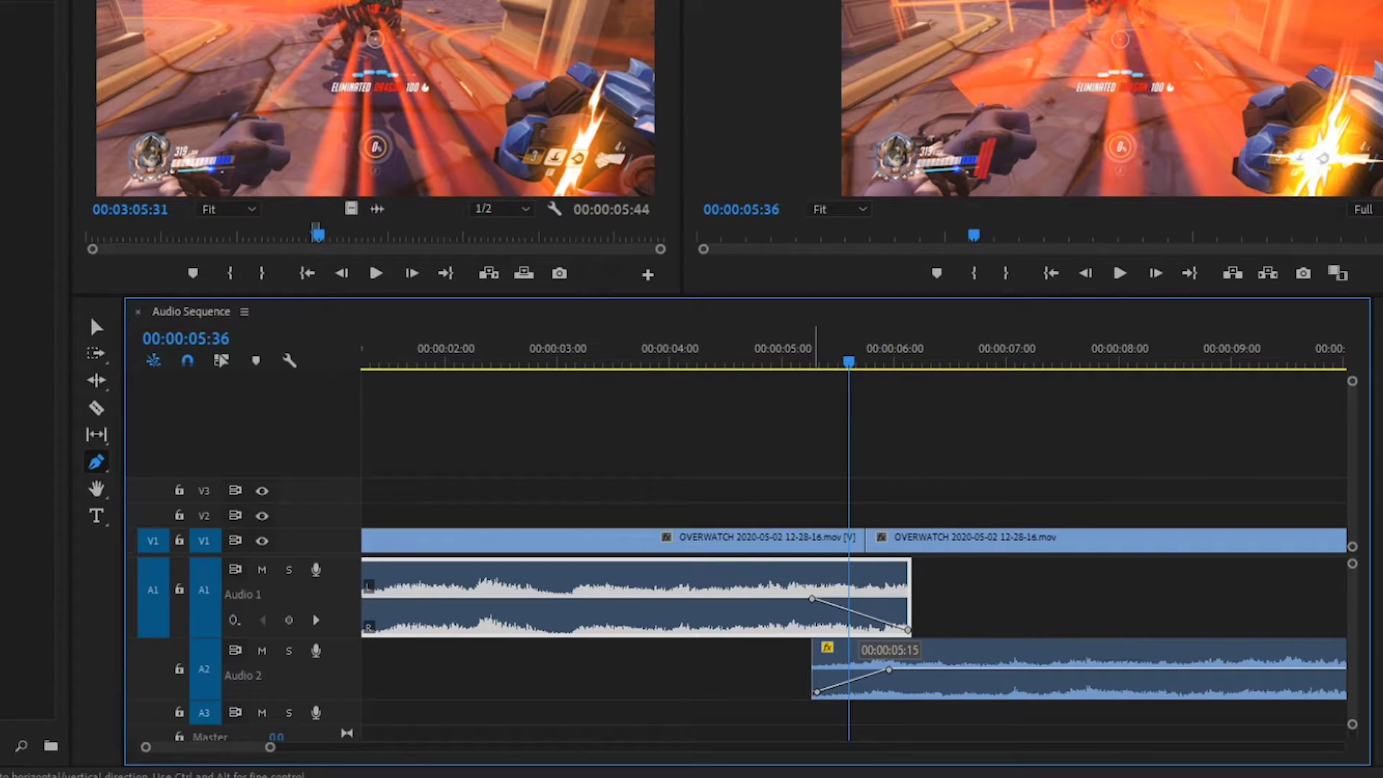
shift+click(891, 673)
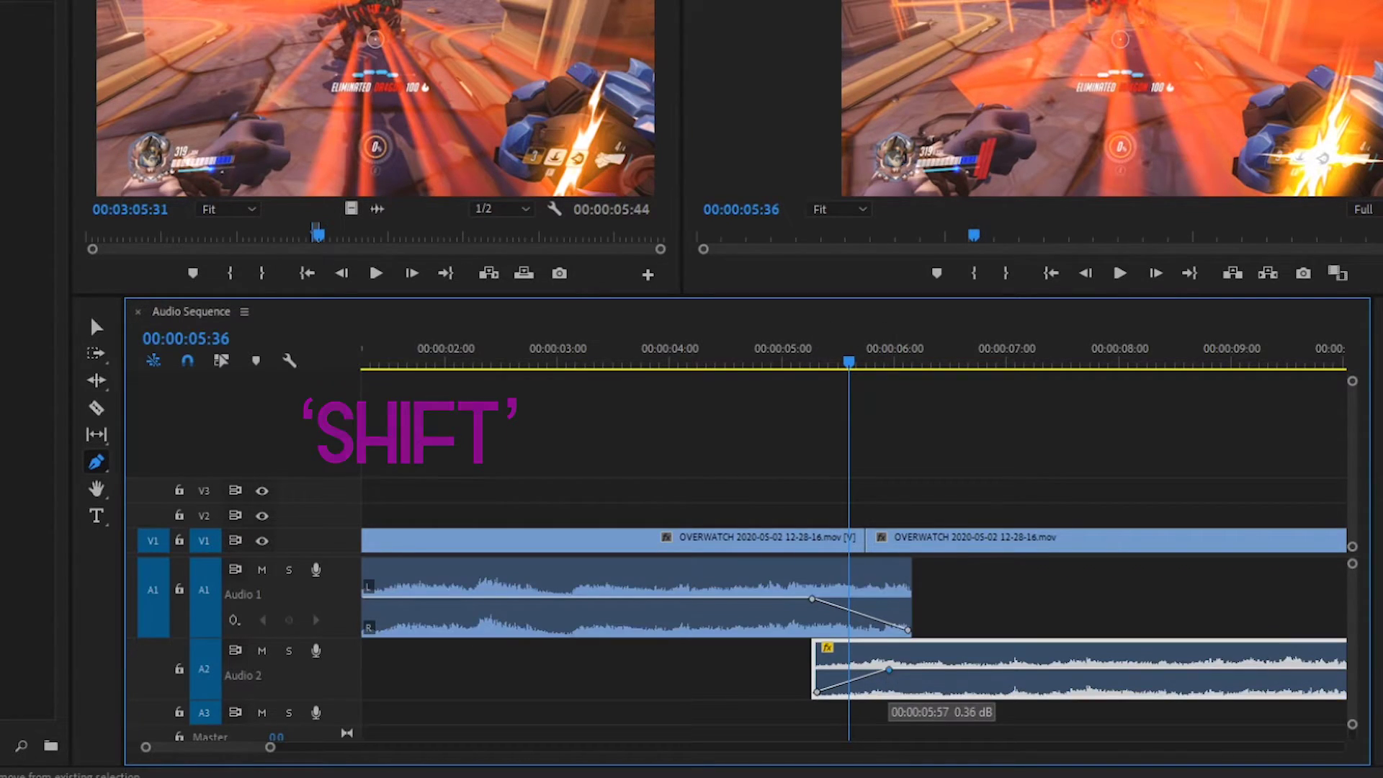
drag(890, 671, 911, 666)
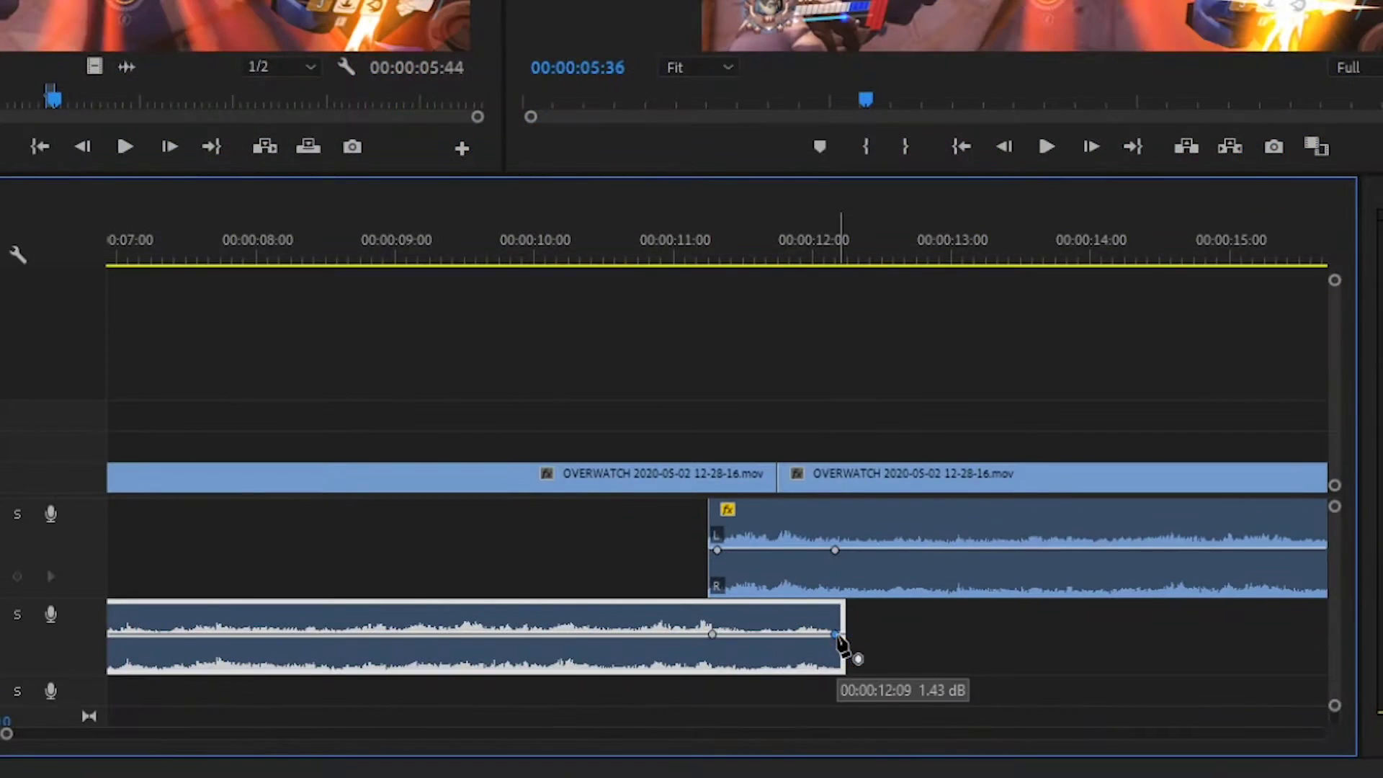
Step: Fade the middle clip's audio out to silence and the third clip's audio in, adjusting keyframe timing
drag(954, 666, 951, 690)
drag(836, 690, 839, 694)
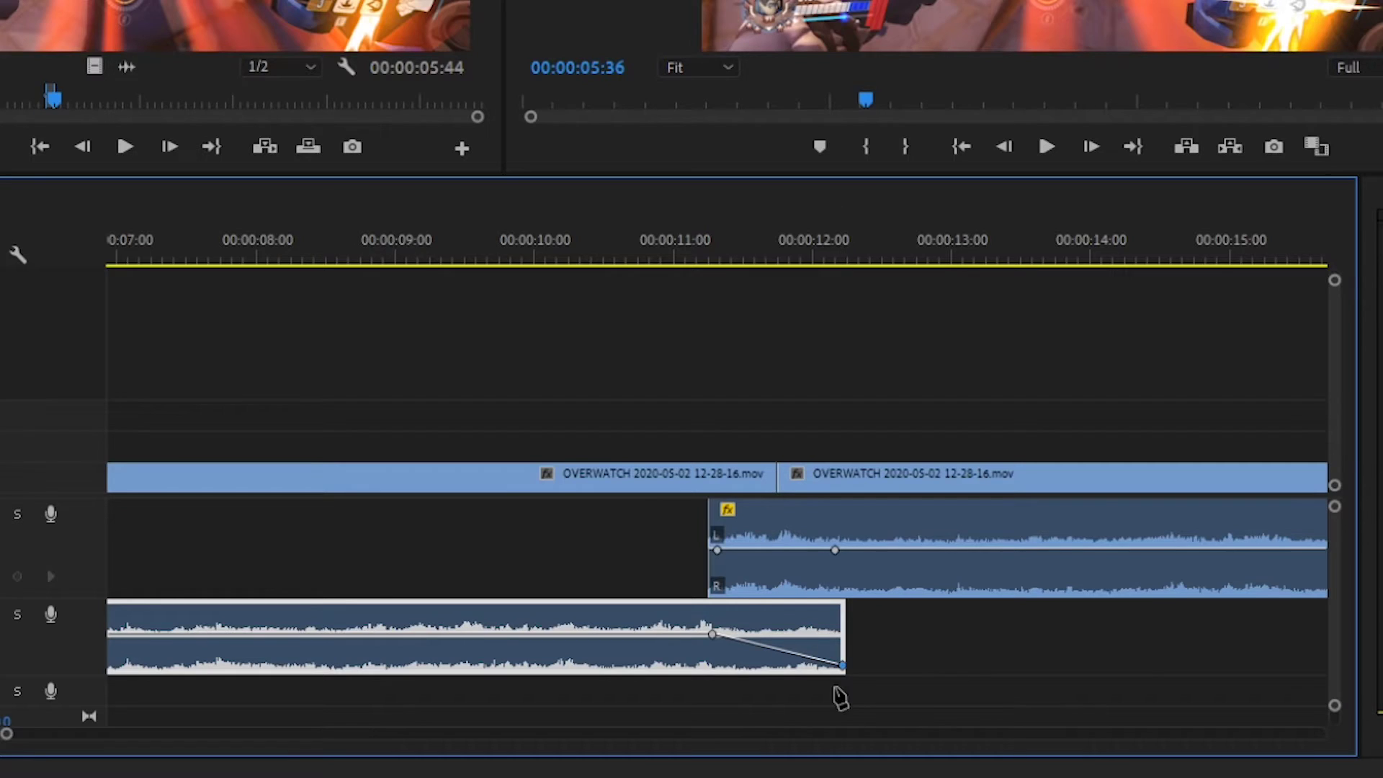
drag(717, 549, 714, 584)
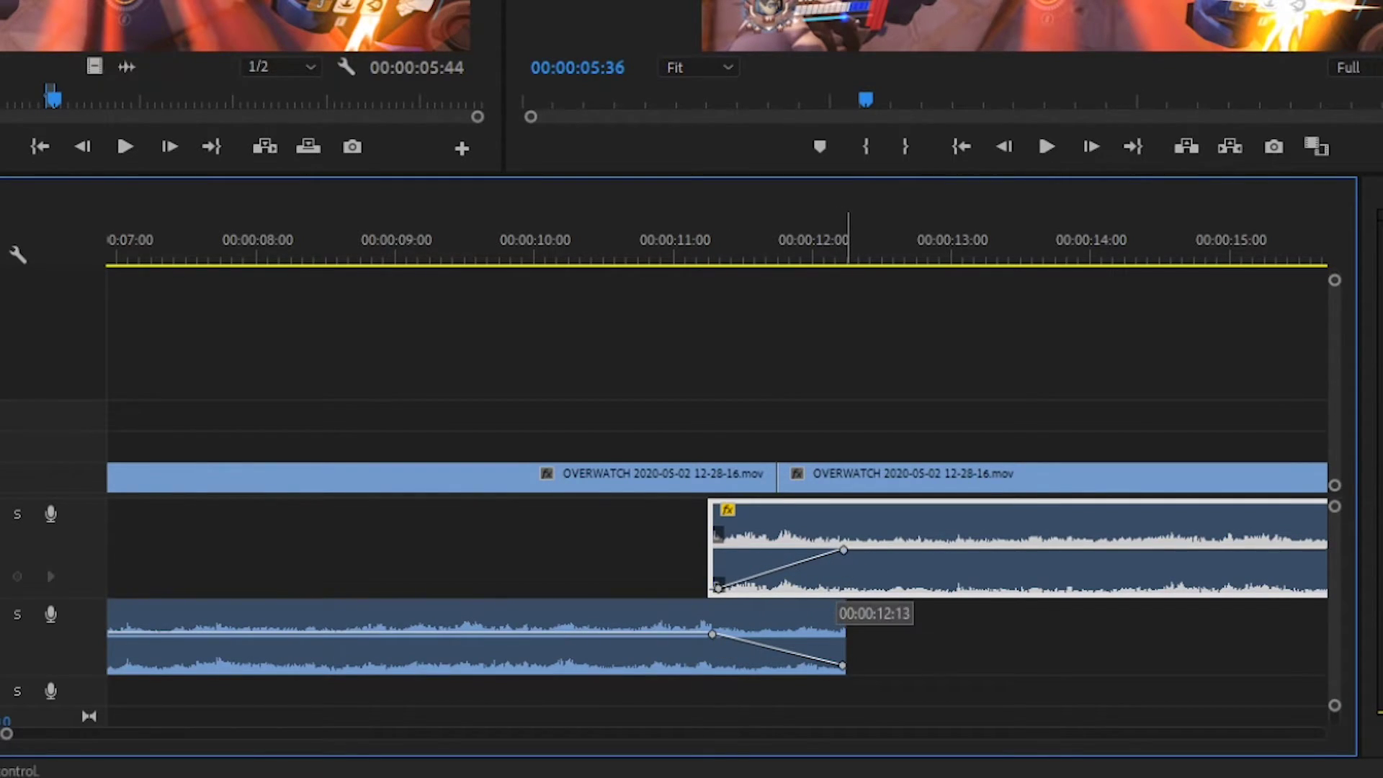
drag(712, 635, 716, 634)
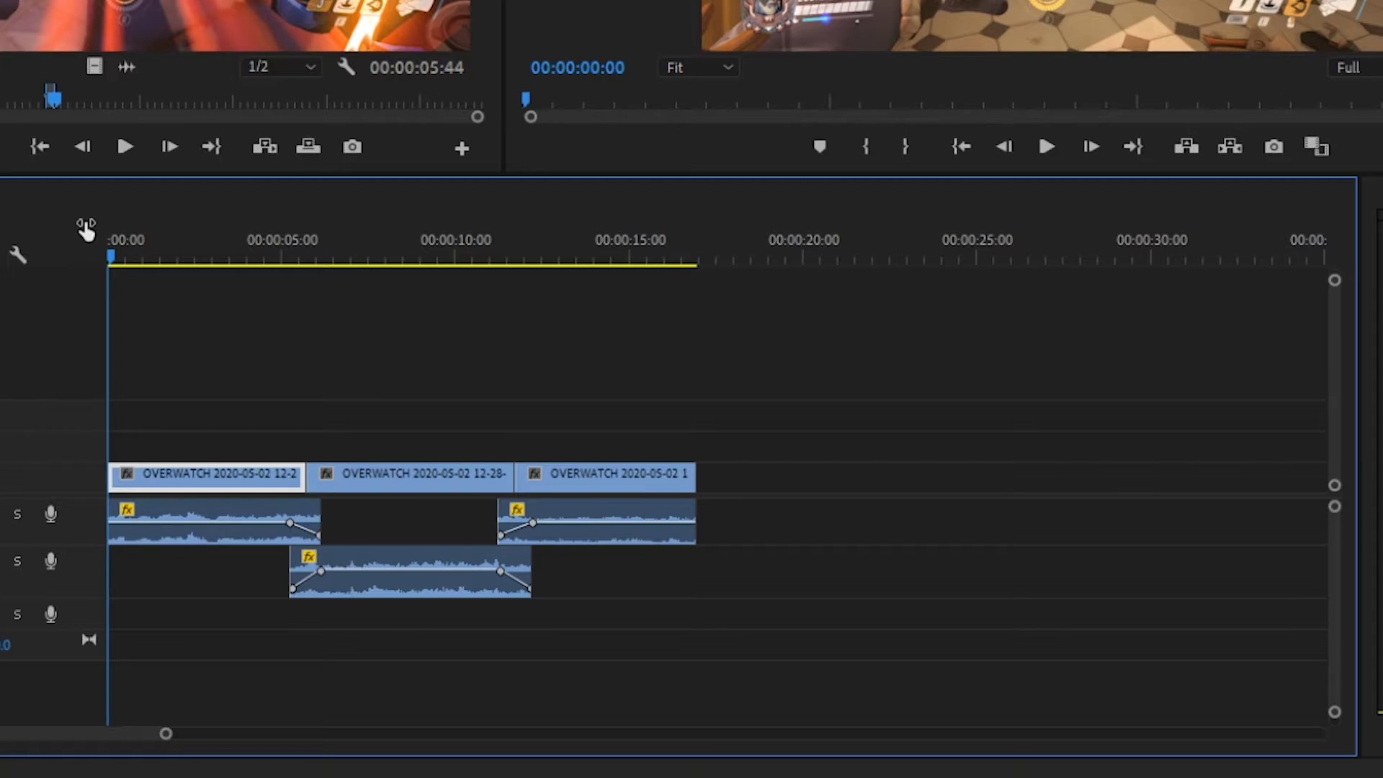
key(space)
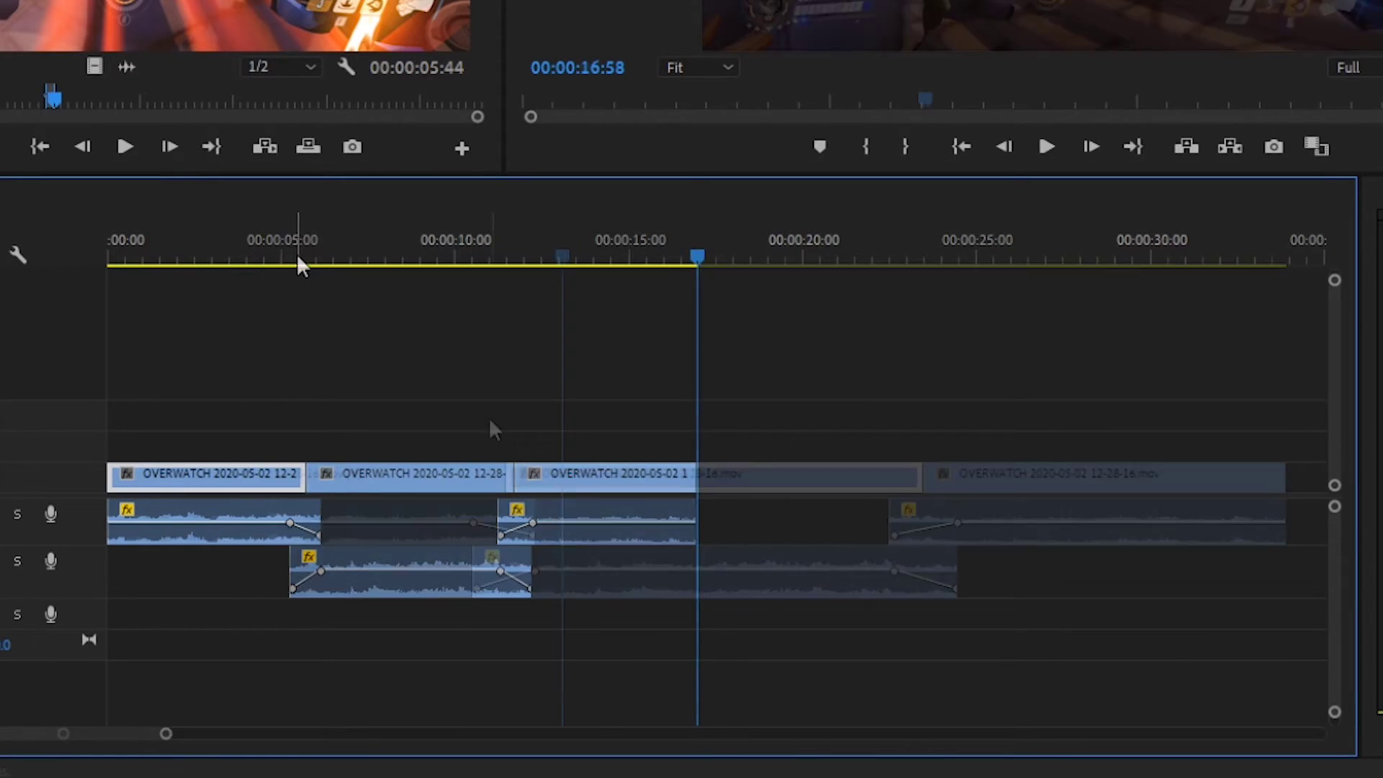
Step: Apply the default Cross Dissolve to both video edit points, then return to the sequence start
click(336, 258)
key(equal)
right_click(504, 487)
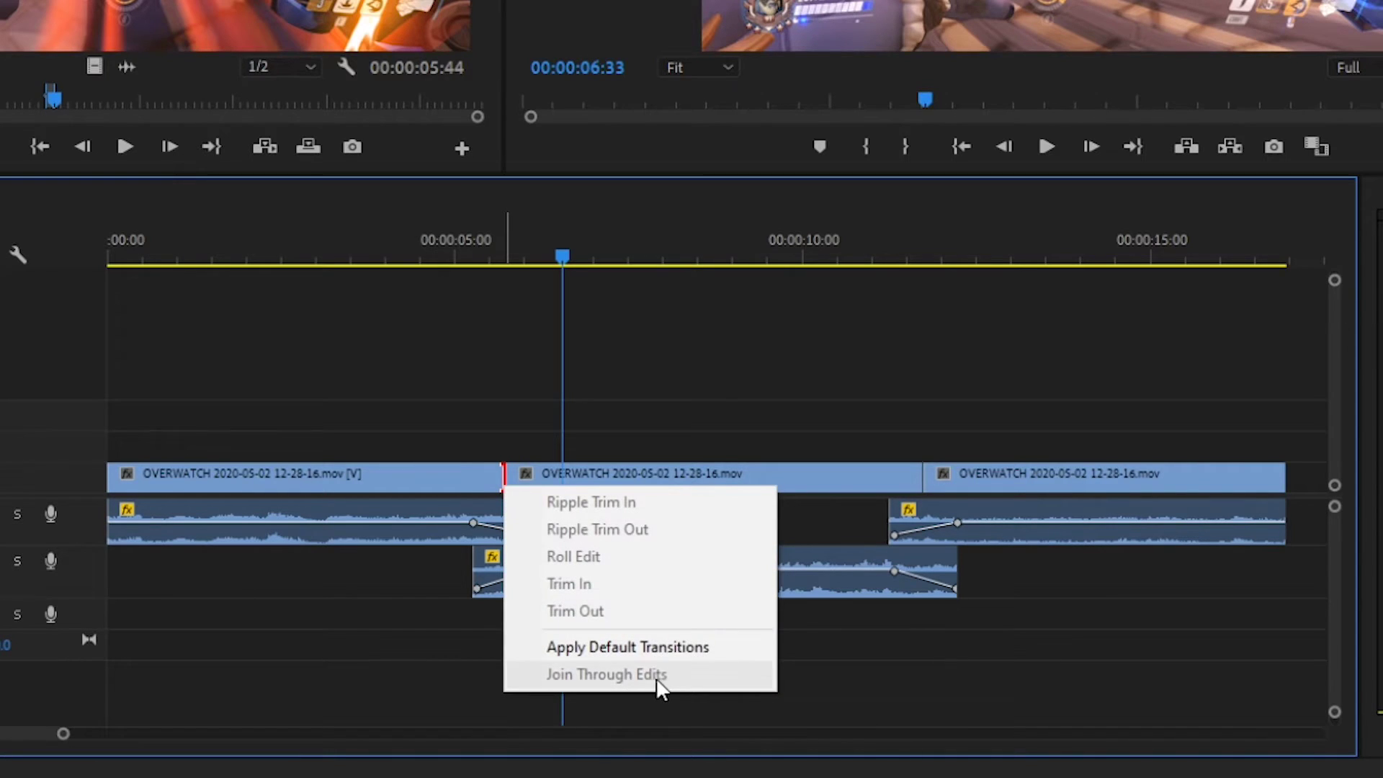
click(648, 647)
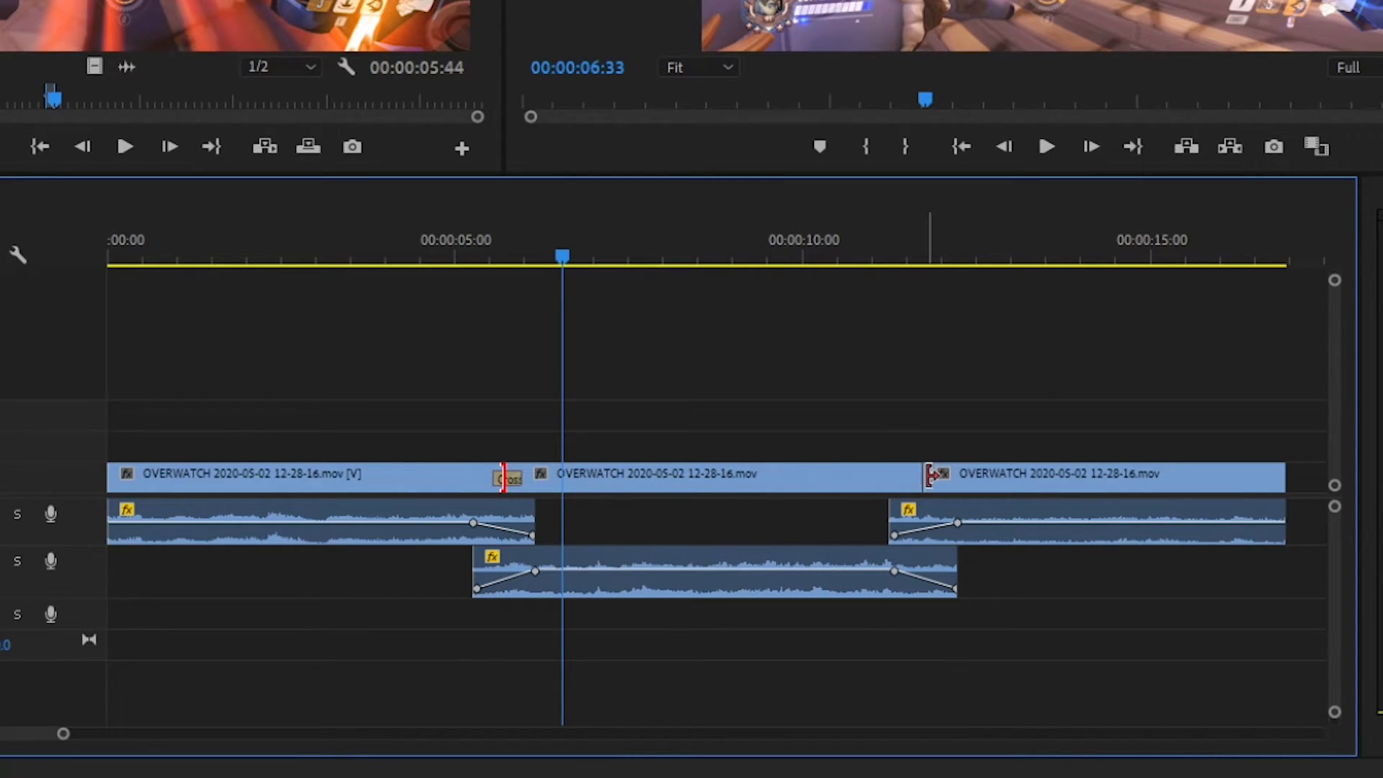
right_click(930, 476)
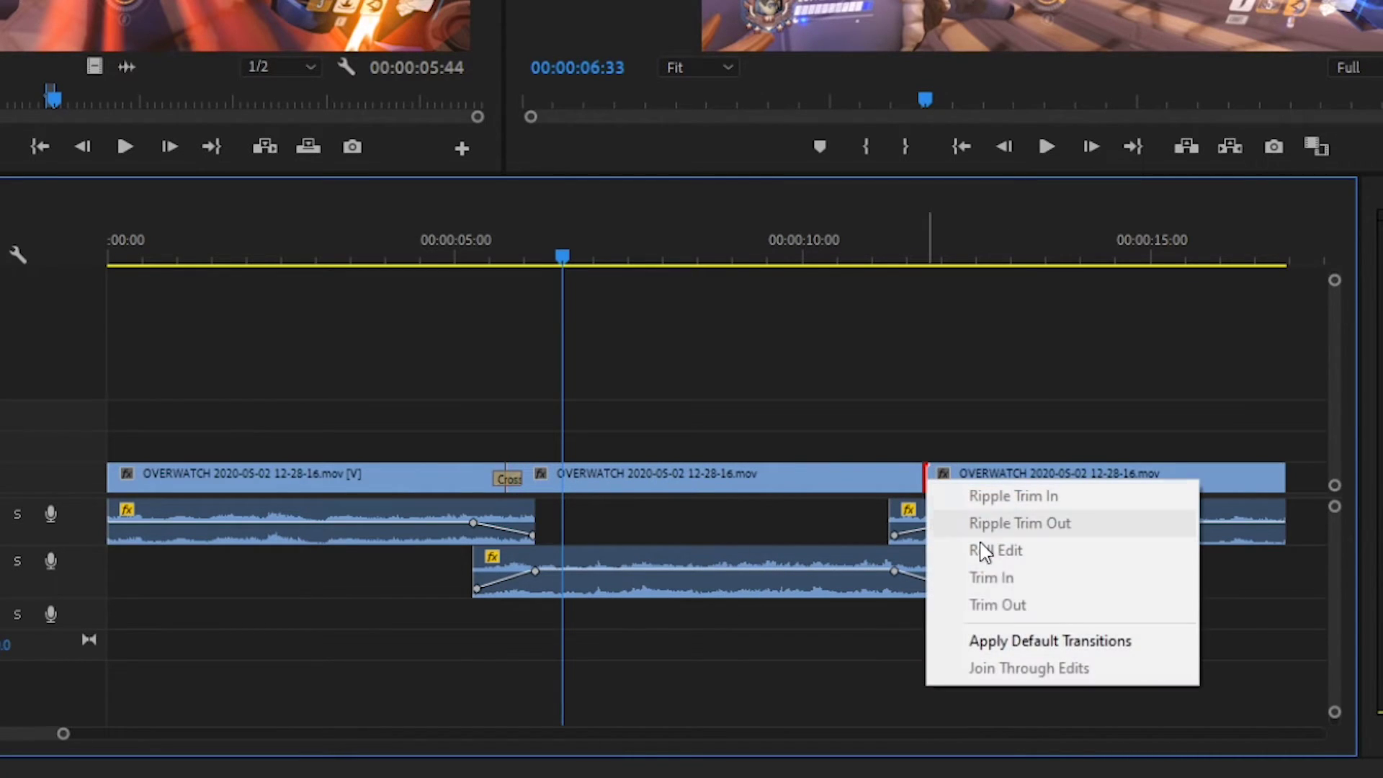
click(932, 639)
click(574, 216)
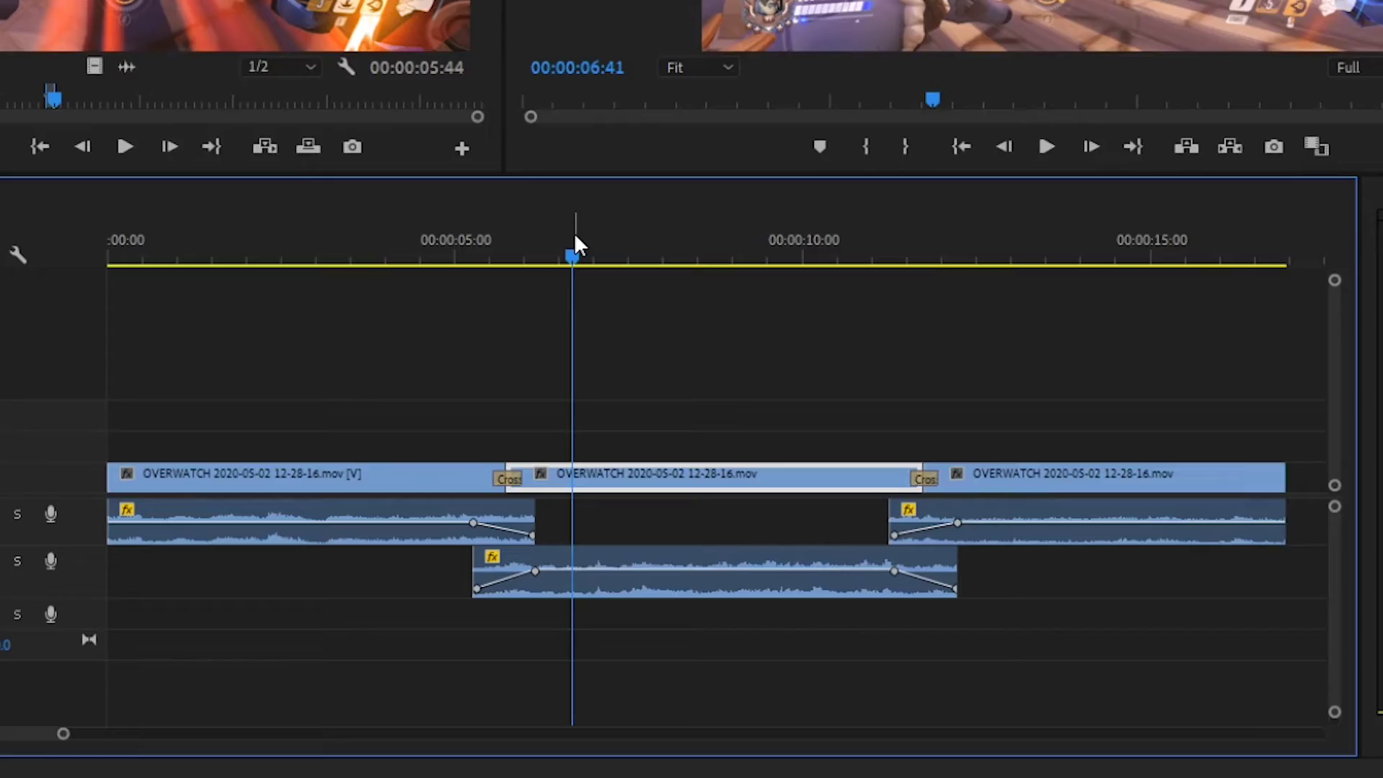
key(Home)
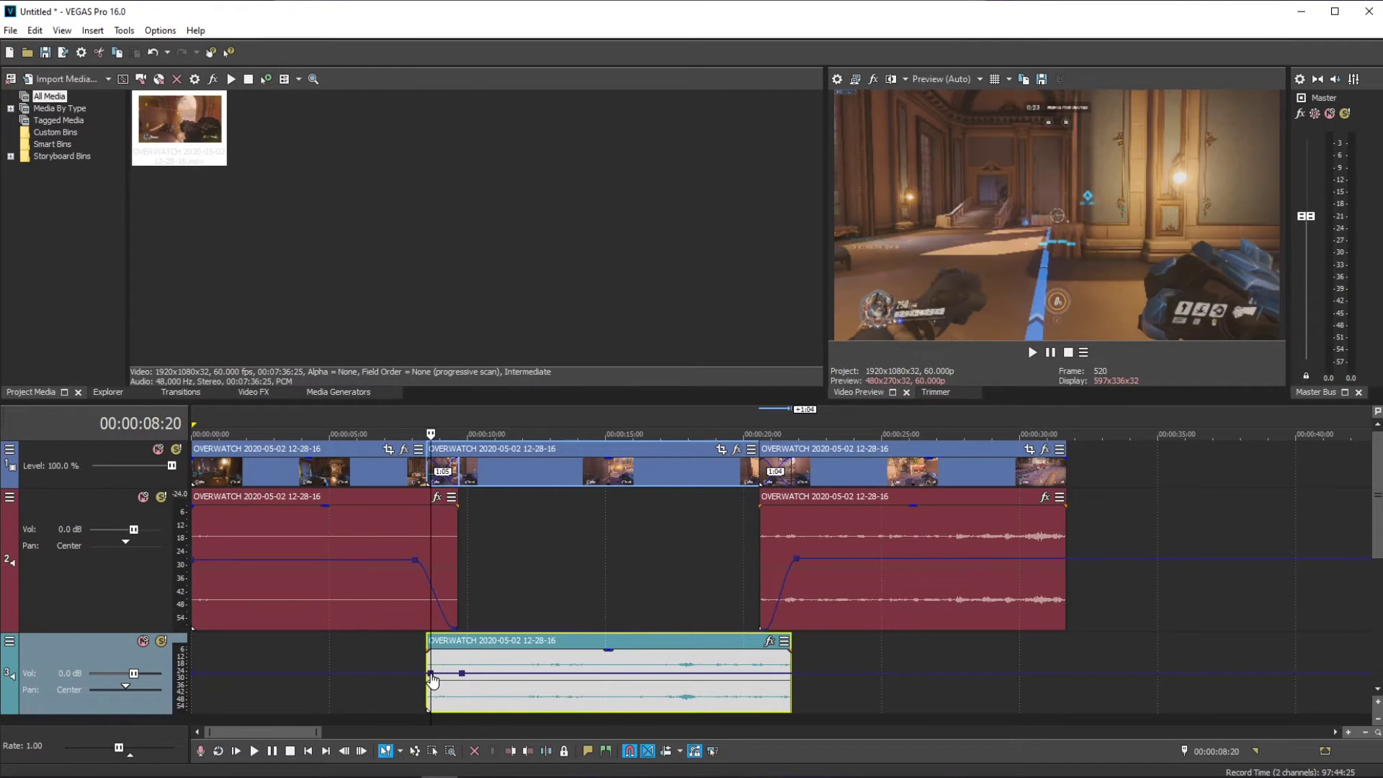
Step: In VEGAS Pro, drop track 3's volume envelope to -Inf dB at both ends and play back
drag(431, 678, 427, 716)
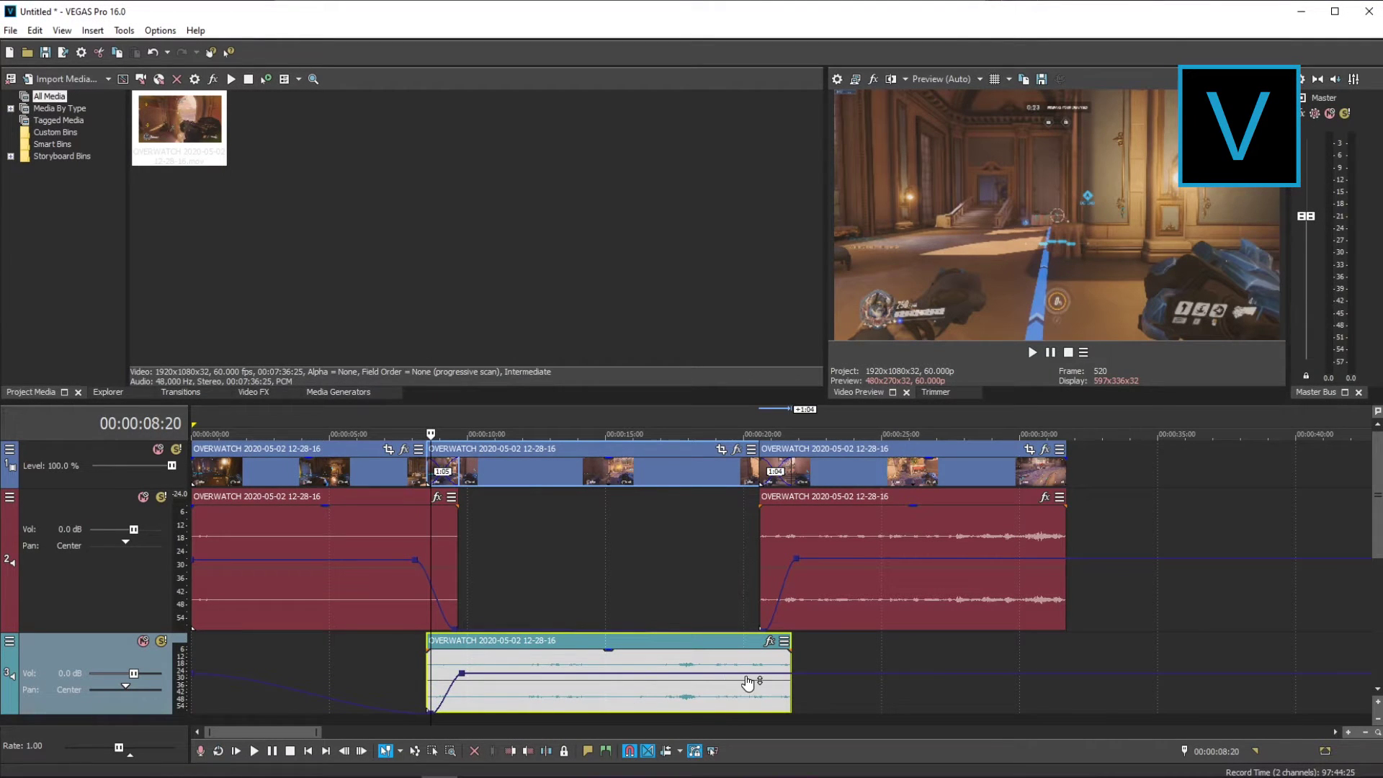
click(761, 674)
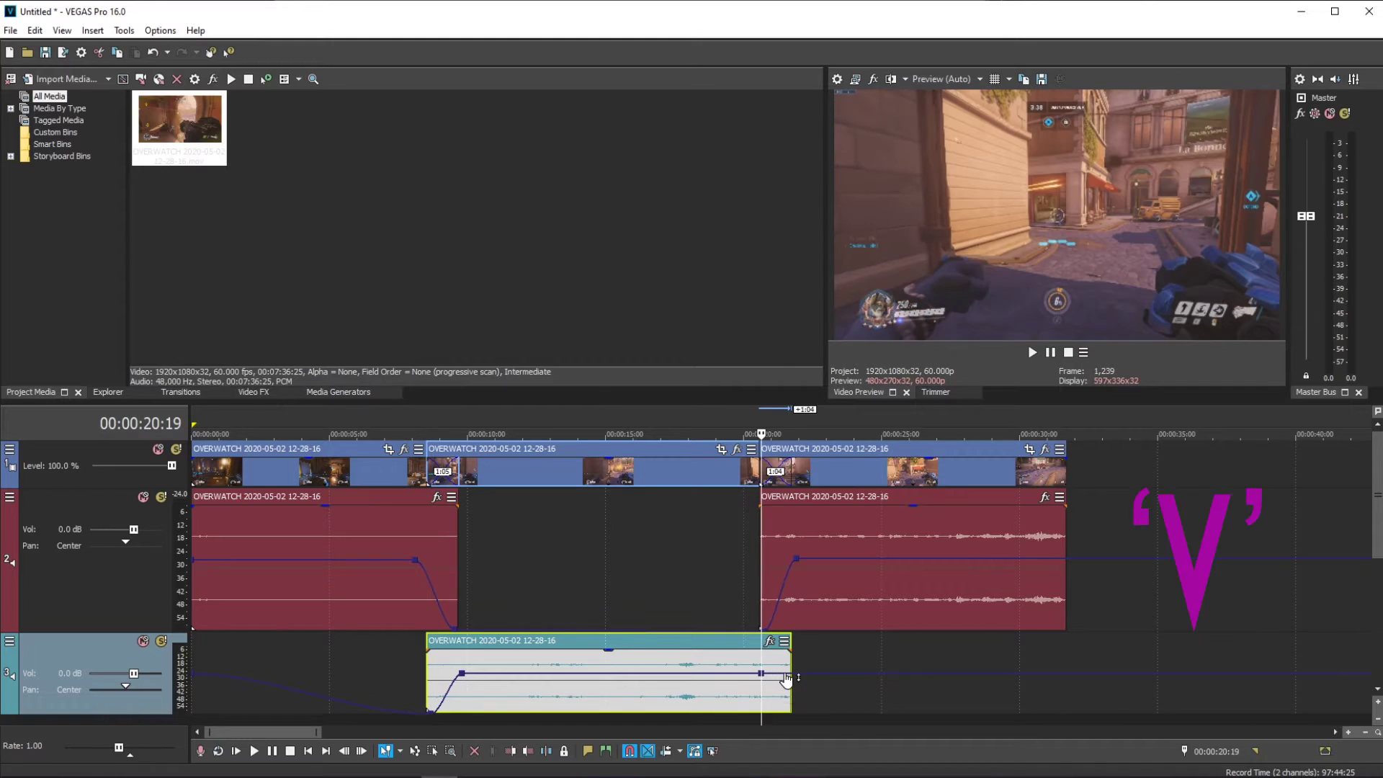
drag(788, 680, 795, 720)
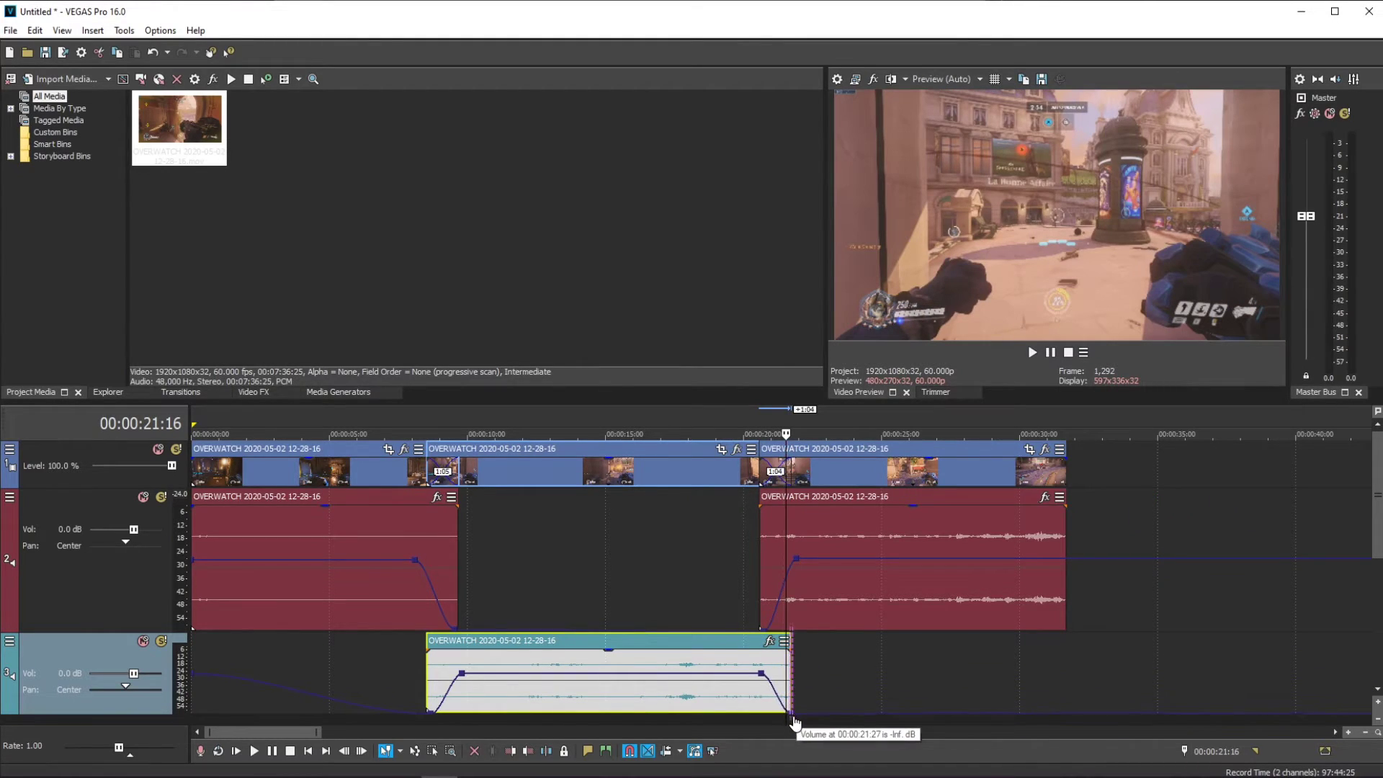
click(306, 421)
key(space)
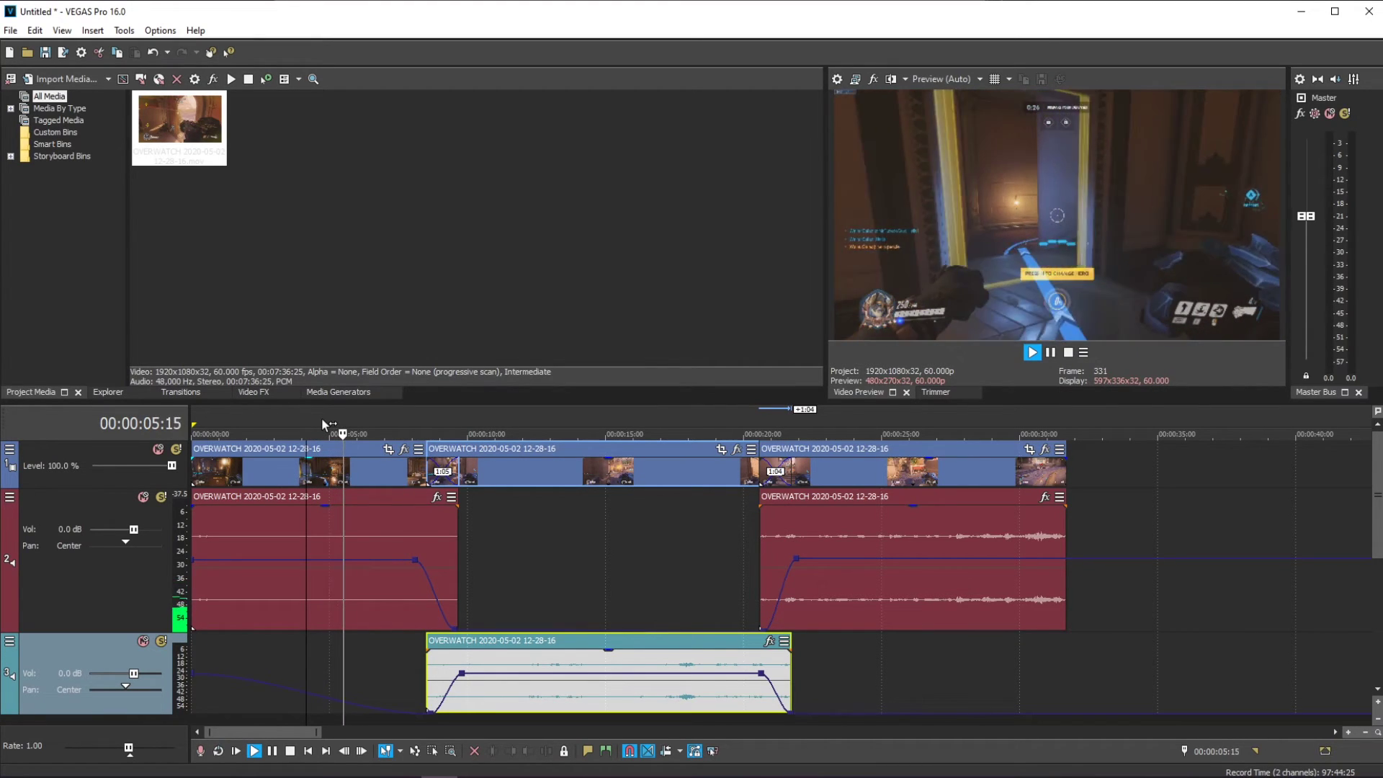